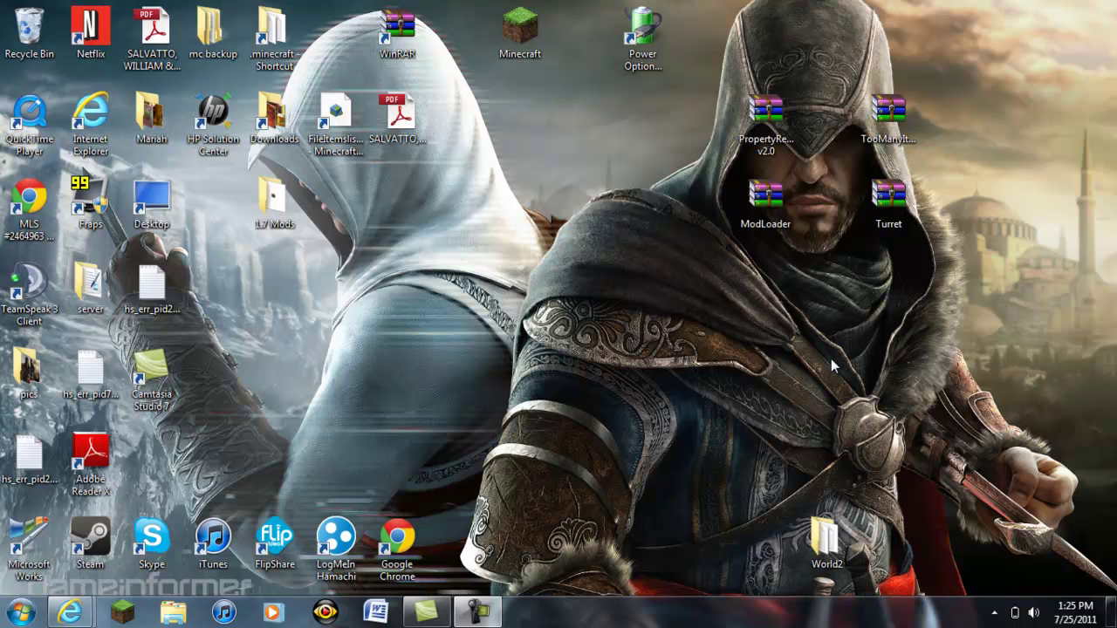
{"action": "mouse_move", "coordinate": [890, 194]}
{"action": "left_mouse_down"}
{"action": "mouse_move", "coordinate": [813, 182]}
{"action": "mouse_move", "coordinate": [890, 206]}
{"action": "left_mouse_up"}
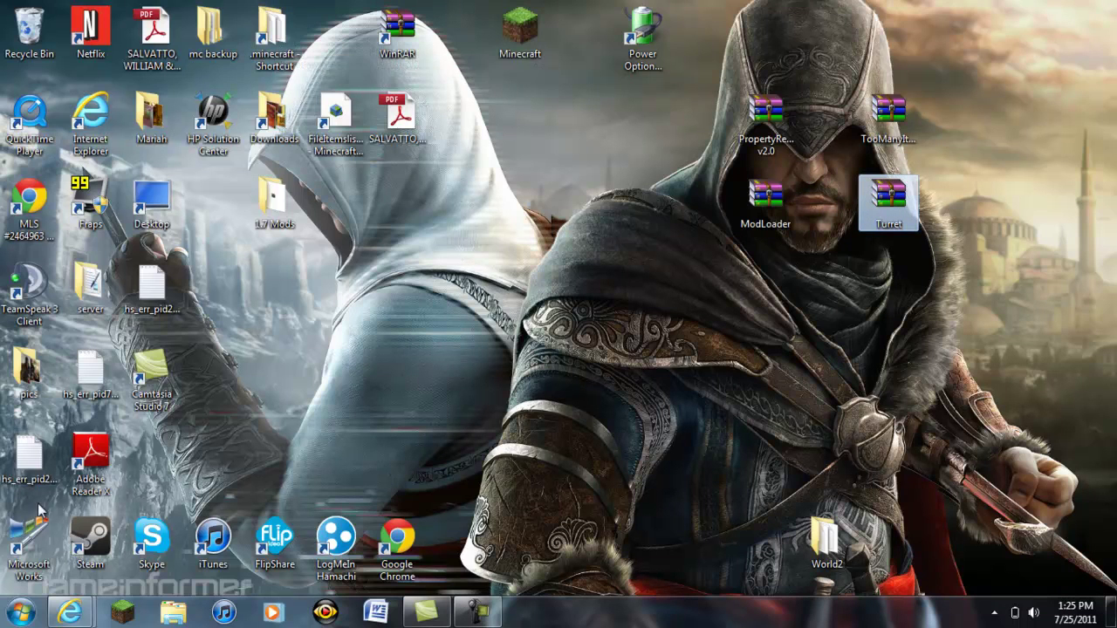
{"action": "left_click", "coordinate": [22, 612]}
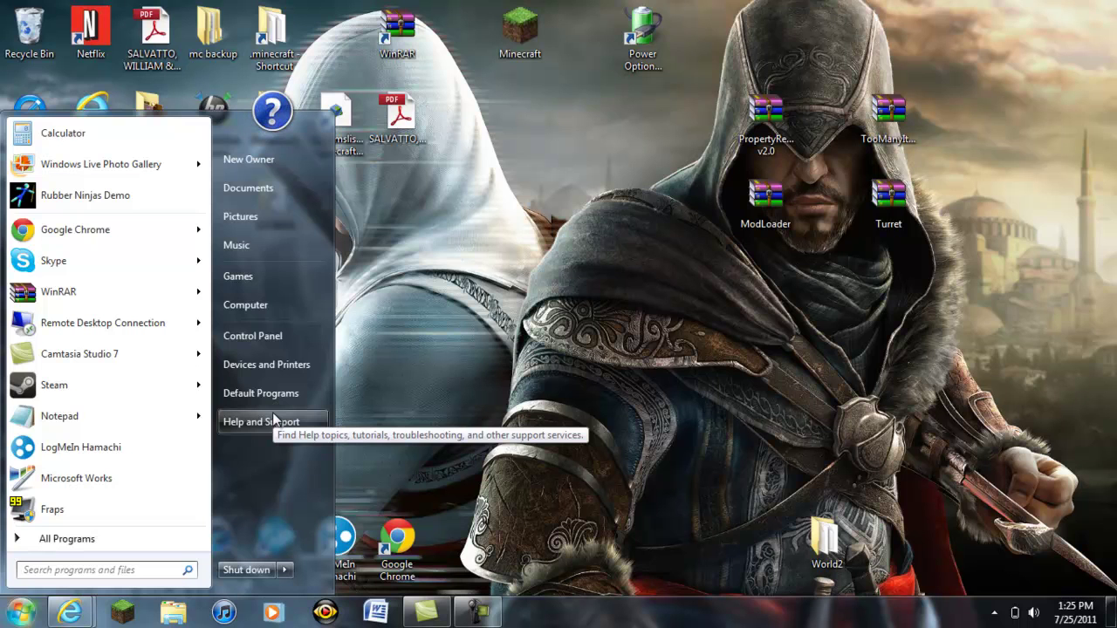
{"action": "type", "text": "run"}
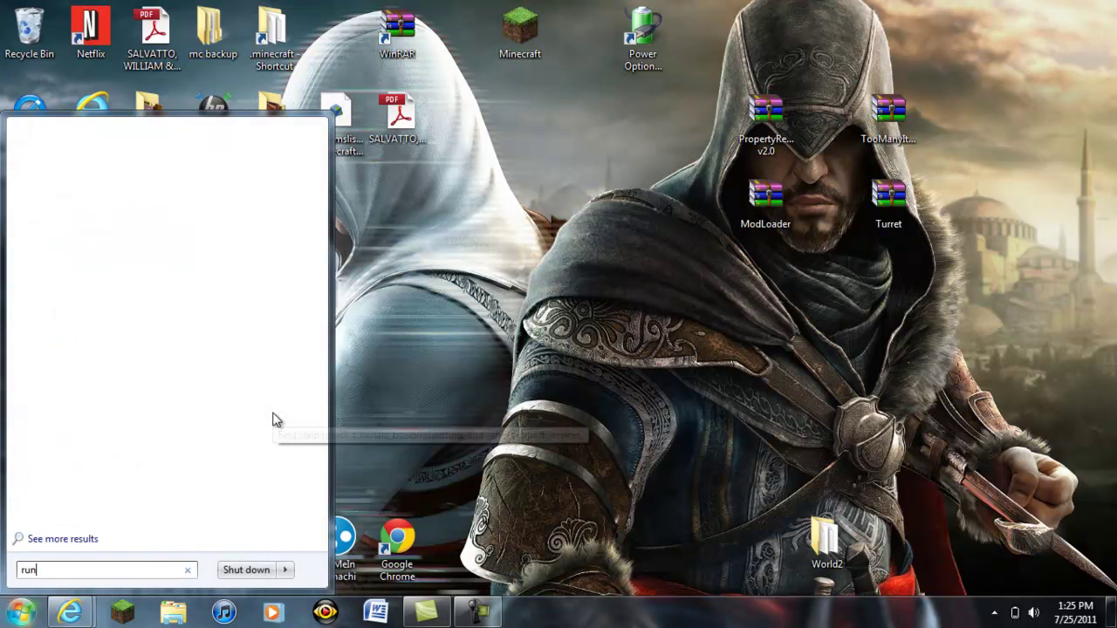
{"action": "key", "text": "Return"}
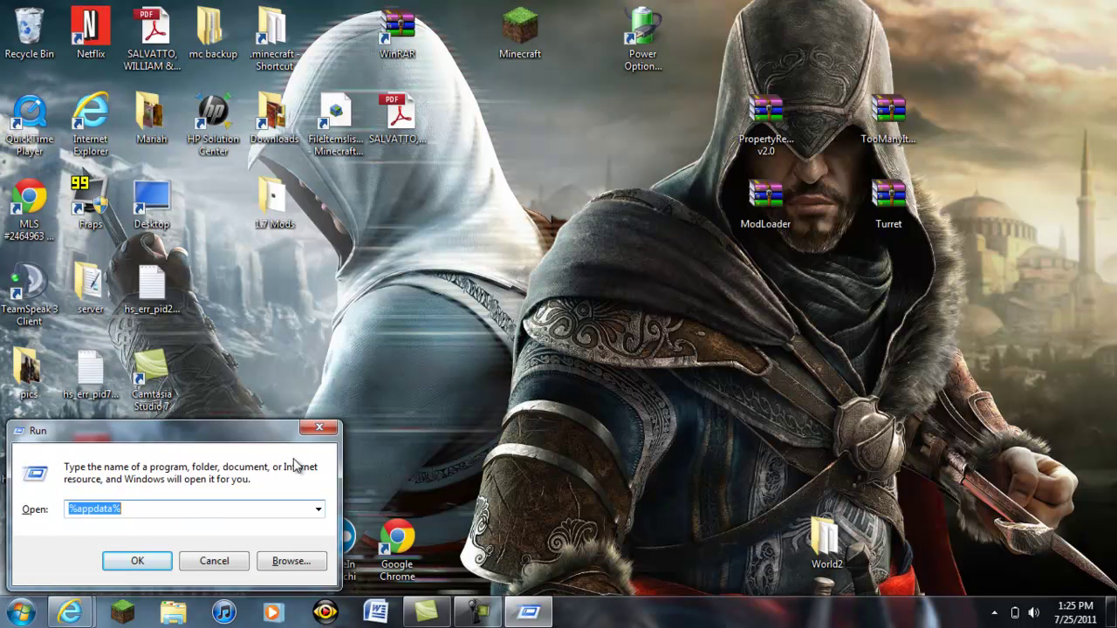
{"action": "left_click", "coordinate": [321, 429]}
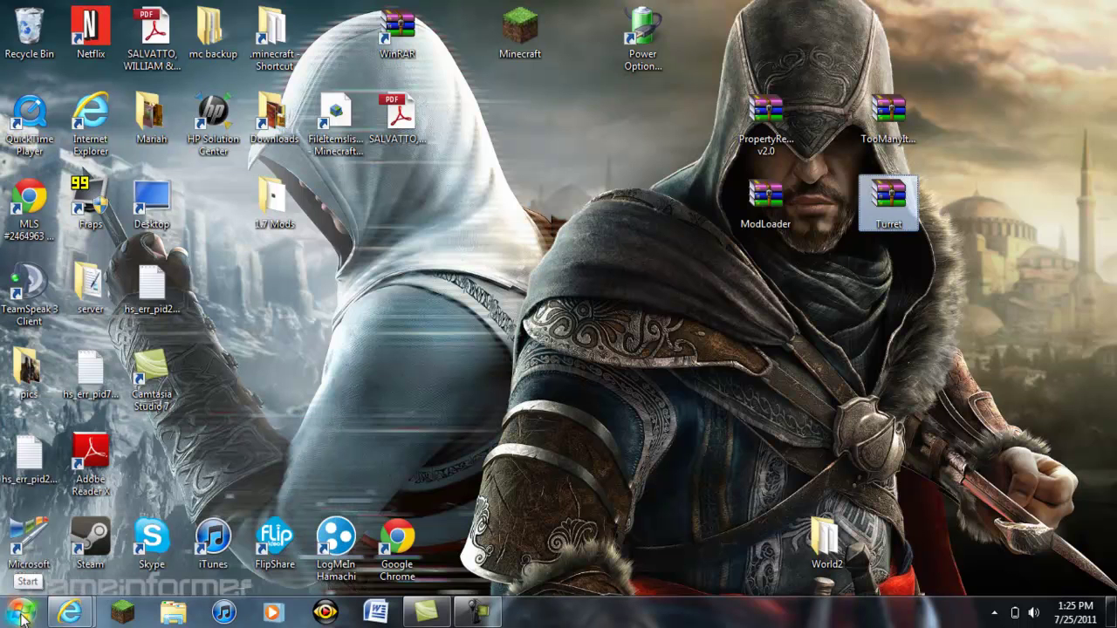
Open the Roaming application data folder by running %appdata%.
{"action": "key", "text": "super+r"}
{"action": "key", "text": "BackSpace"}
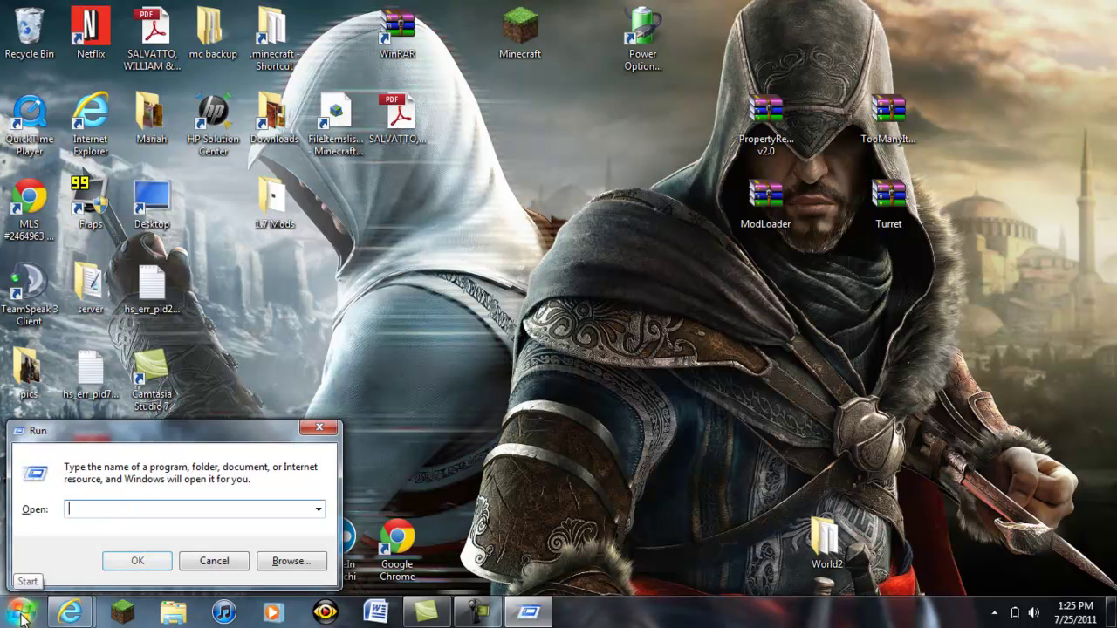
{"action": "type", "text": "%appdat"}
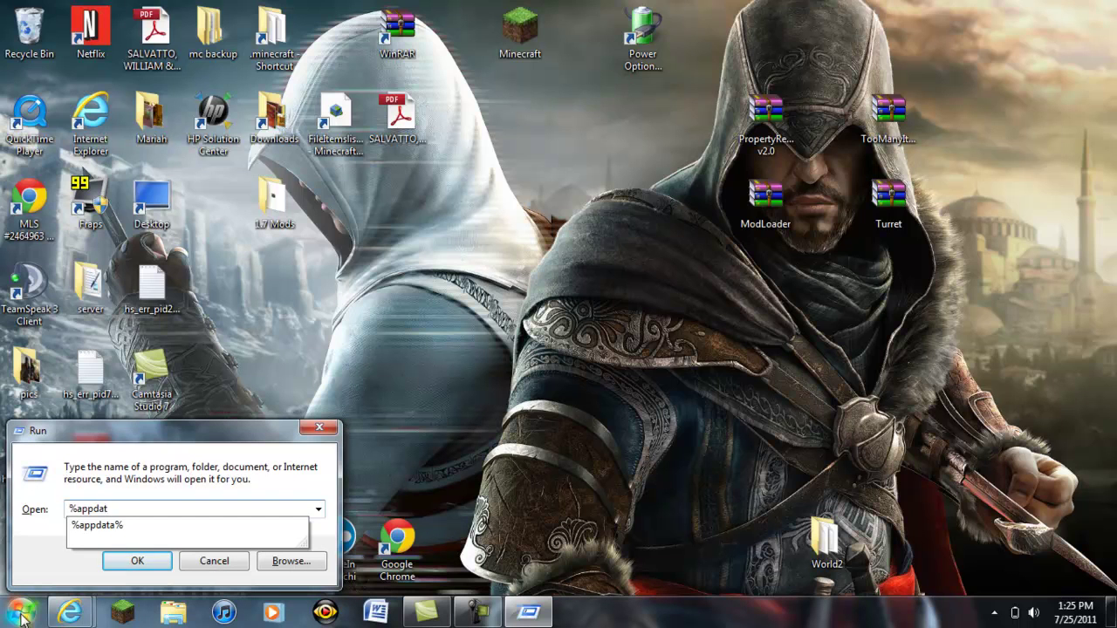
{"action": "type", "text": "a%"}
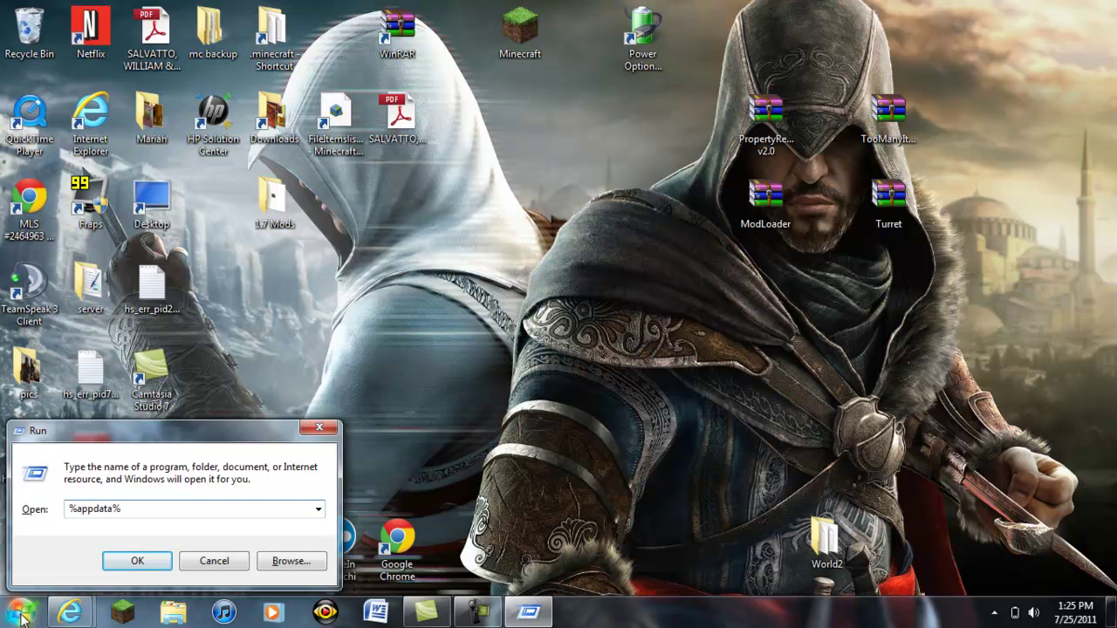
{"action": "left_click", "coordinate": [137, 562]}
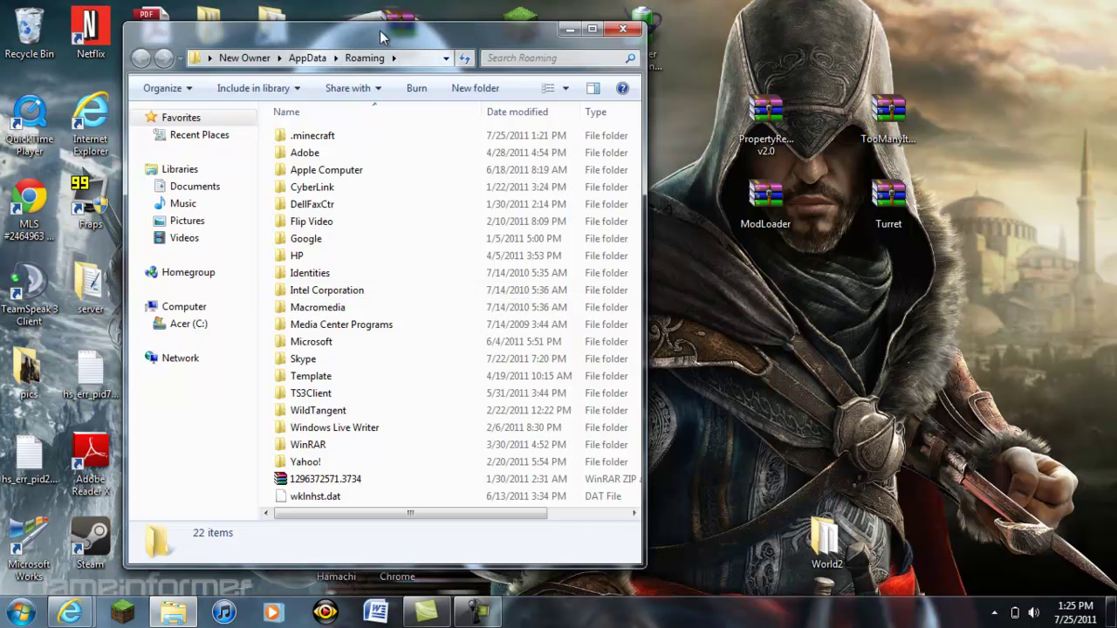
{"action": "double_click", "coordinate": [335, 139]}
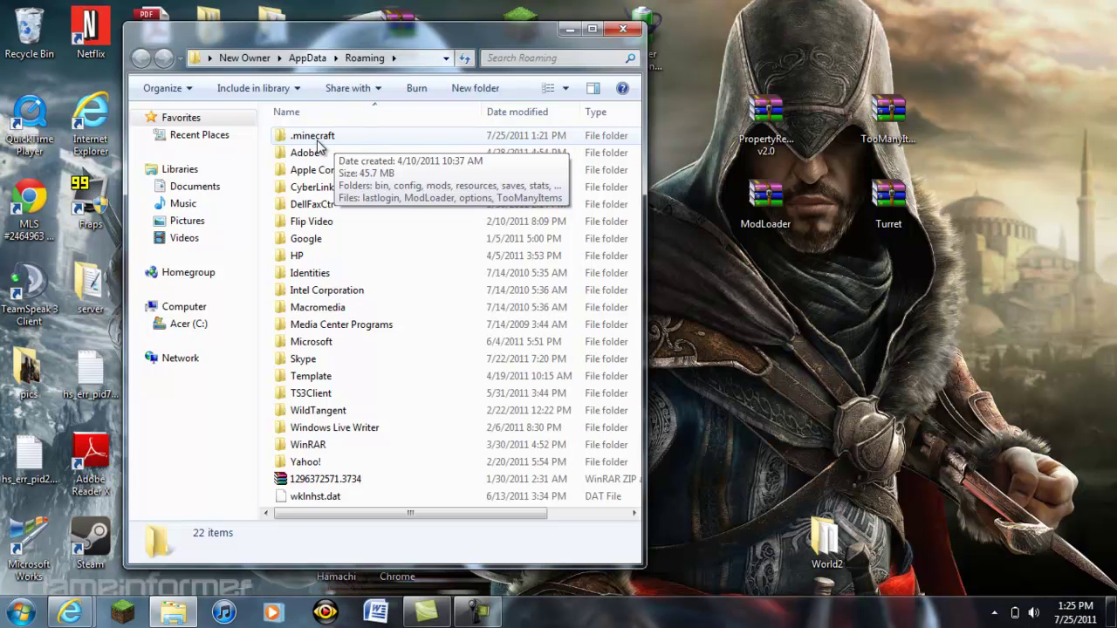
{"action": "right_click", "coordinate": [318, 142]}
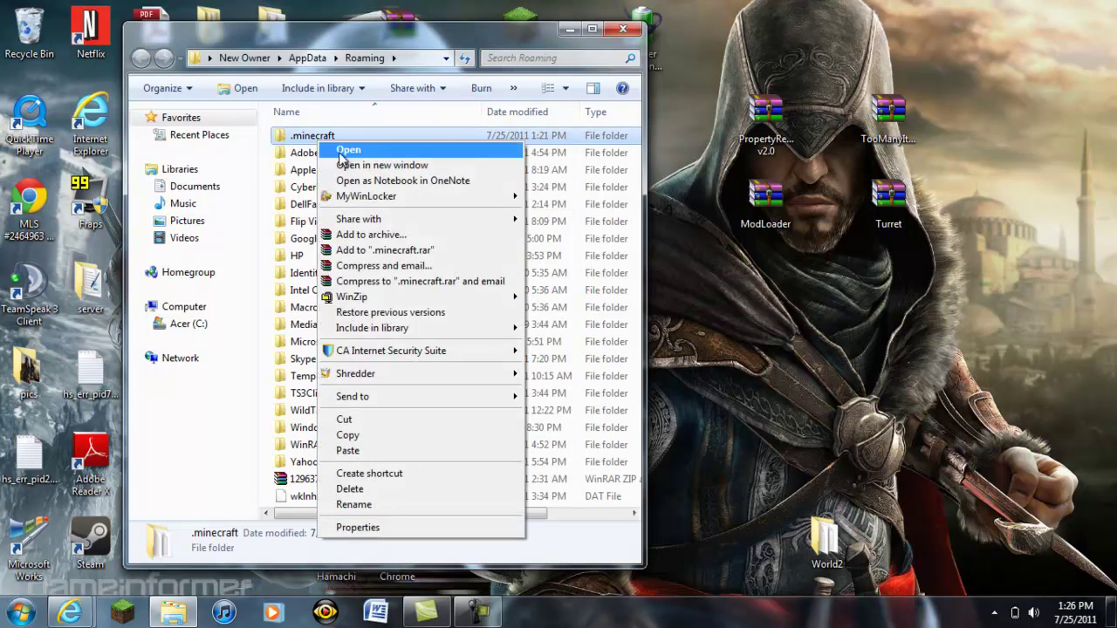
{"action": "mouse_move", "coordinate": [461, 400]}
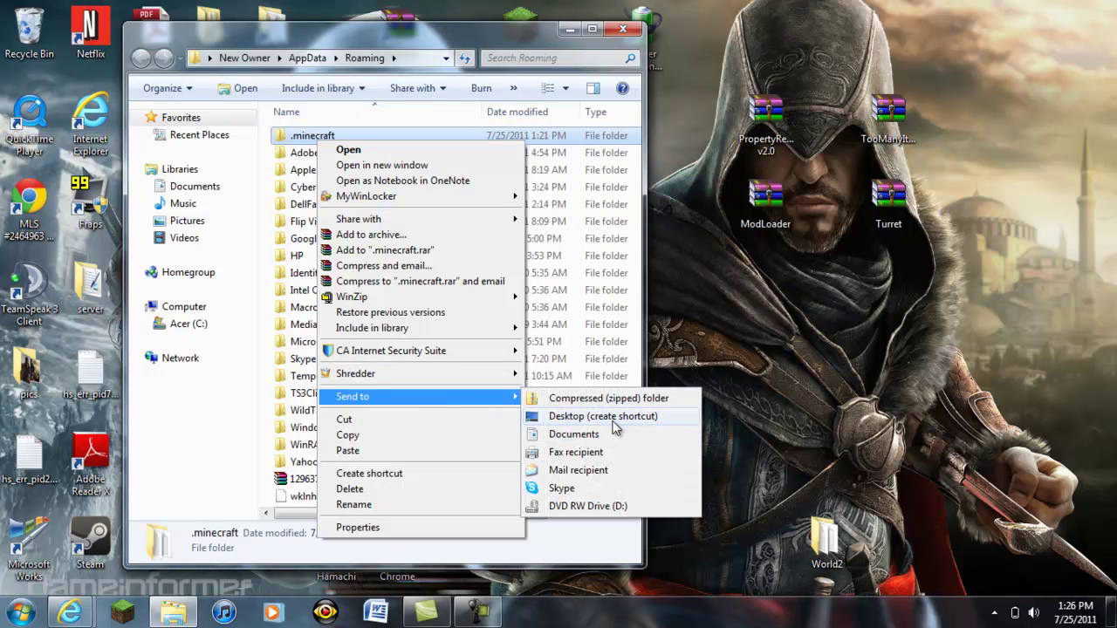
{"action": "left_click", "coordinate": [688, 281]}
{"action": "mouse_move", "coordinate": [341, 140]}
{"action": "left_mouse_down"}
{"action": "mouse_move", "coordinate": [932, 449]}
{"action": "mouse_move", "coordinate": [579, 179]}
{"action": "mouse_move", "coordinate": [260, 175]}
{"action": "mouse_move", "coordinate": [296, 109]}
{"action": "mouse_move", "coordinate": [330, 141]}
{"action": "left_mouse_up"}
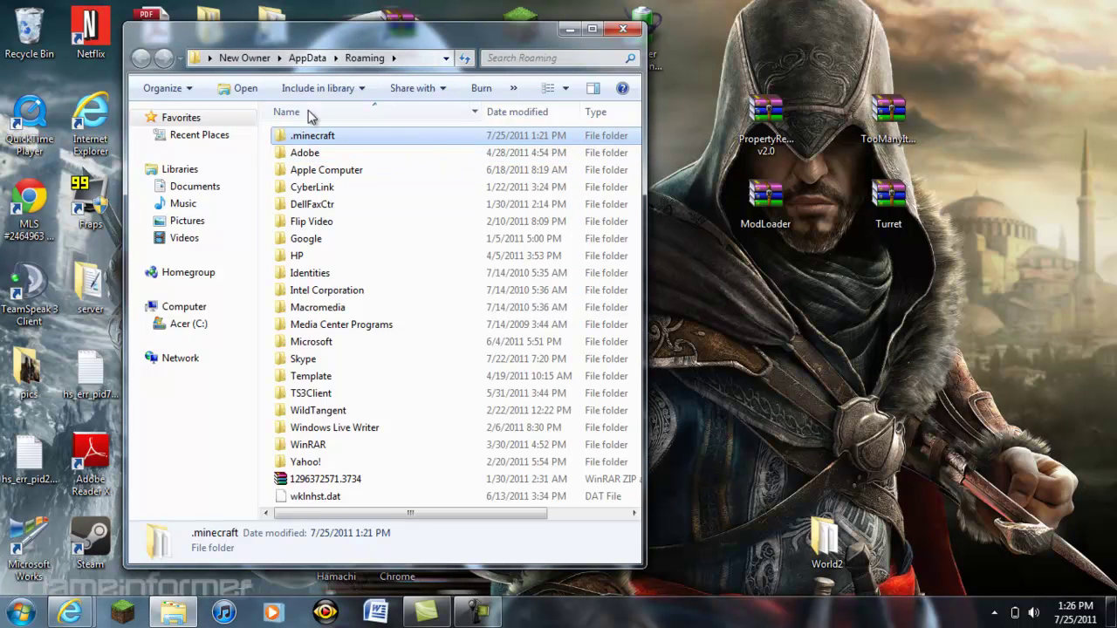
{"action": "left_click", "coordinate": [621, 31]}
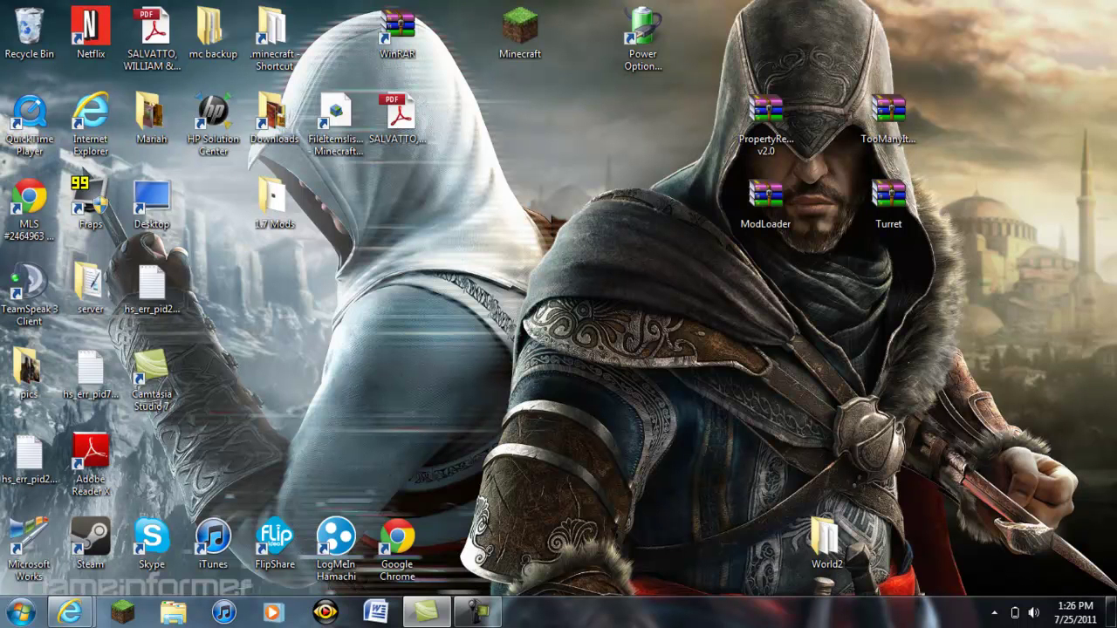
Open the mc backup folder and the .minecraft folder from the desktop and arrange their windows side by side.
{"action": "double_click", "coordinate": [213, 31]}
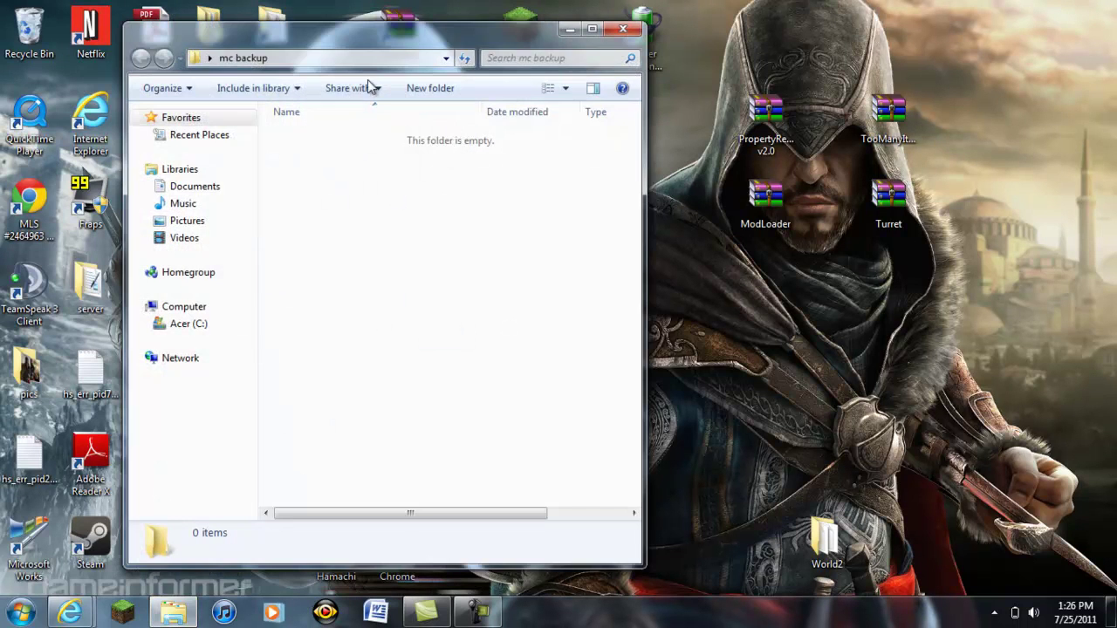
{"action": "left_click_drag", "start_coordinate": [486, 53], "coordinate": [1116, 48]}
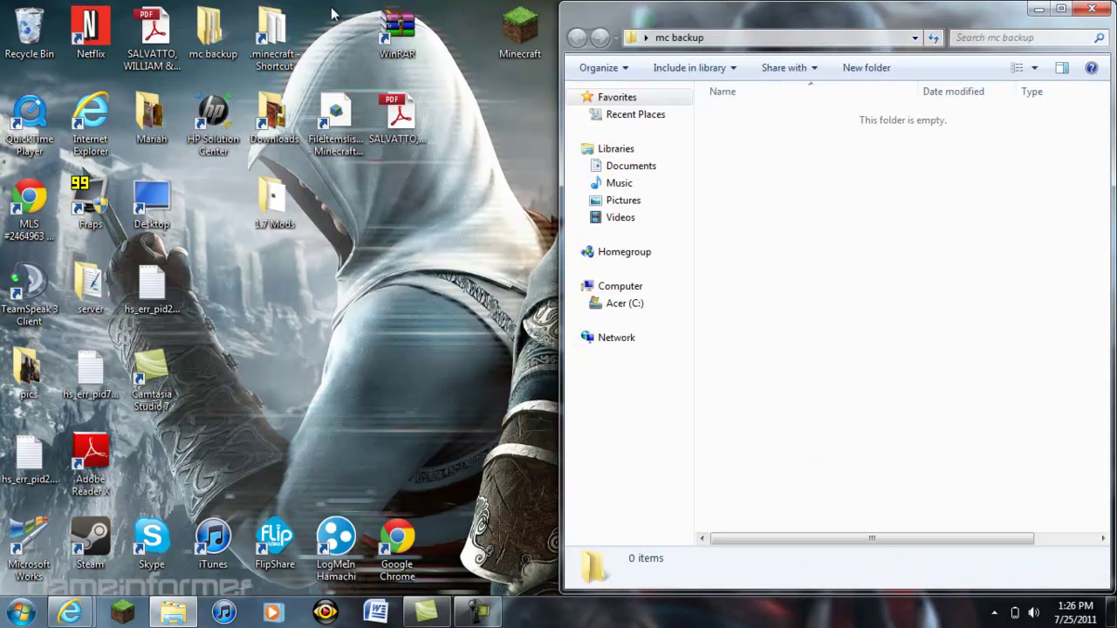
{"action": "double_click", "coordinate": [280, 19]}
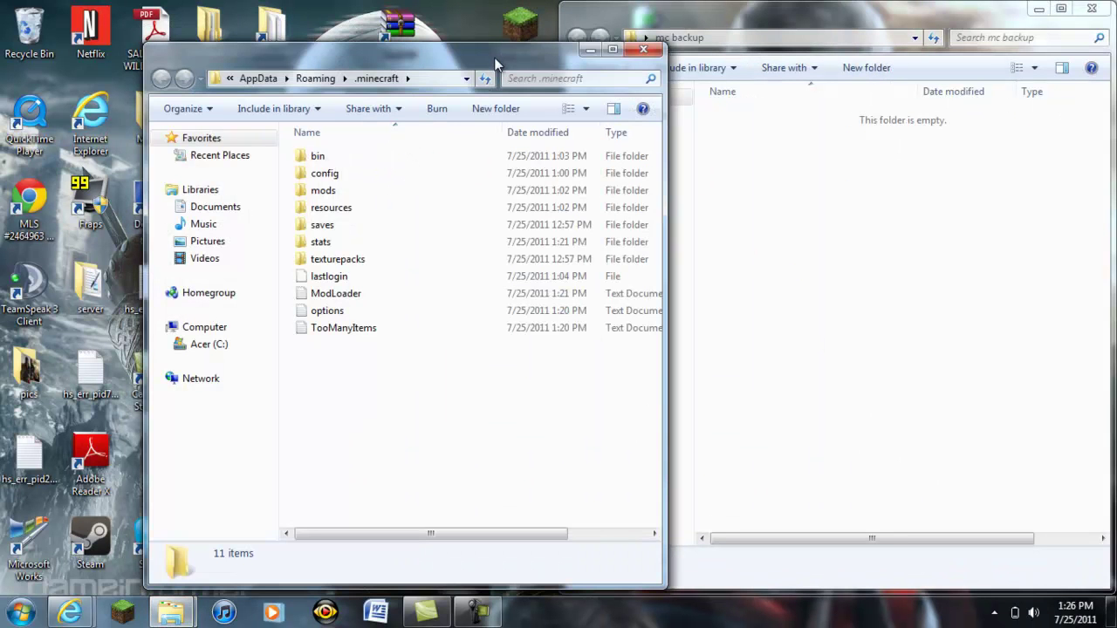
{"action": "left_click", "coordinate": [590, 51]}
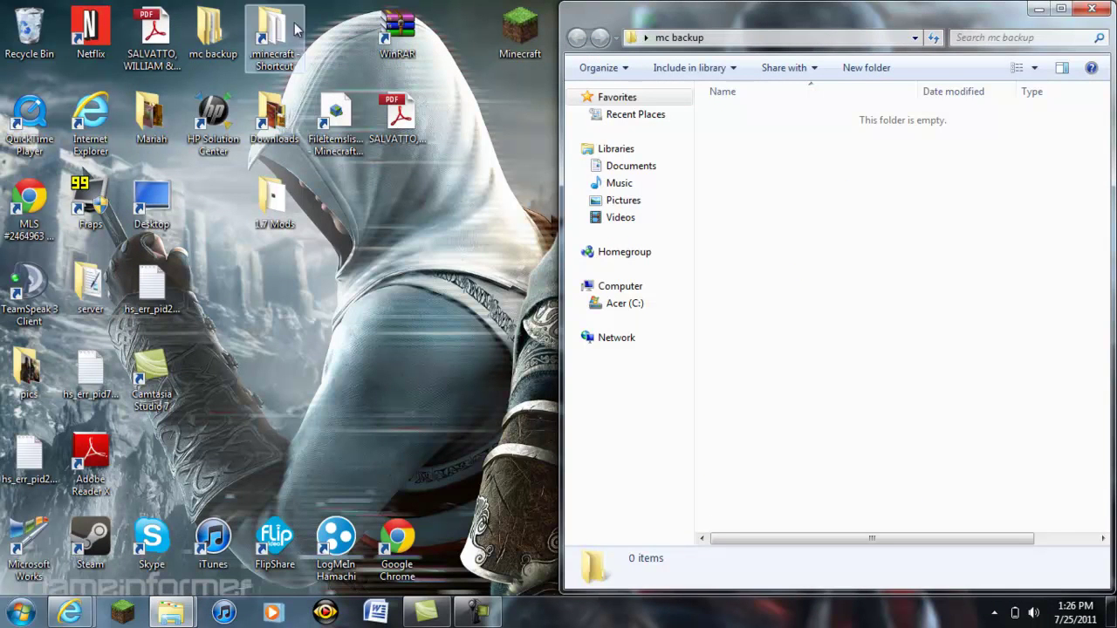
{"action": "double_click", "coordinate": [290, 35]}
{"action": "left_click_drag", "start_coordinate": [478, 20], "coordinate": [0, 37]}
Move the entire contents of the .minecraft folder into the mc backup folder and close both windows.
{"action": "left_click_drag", "start_coordinate": [209, 379], "coordinate": [291, 111]}
{"action": "left_click_drag", "start_coordinate": [224, 217], "coordinate": [853, 254]}
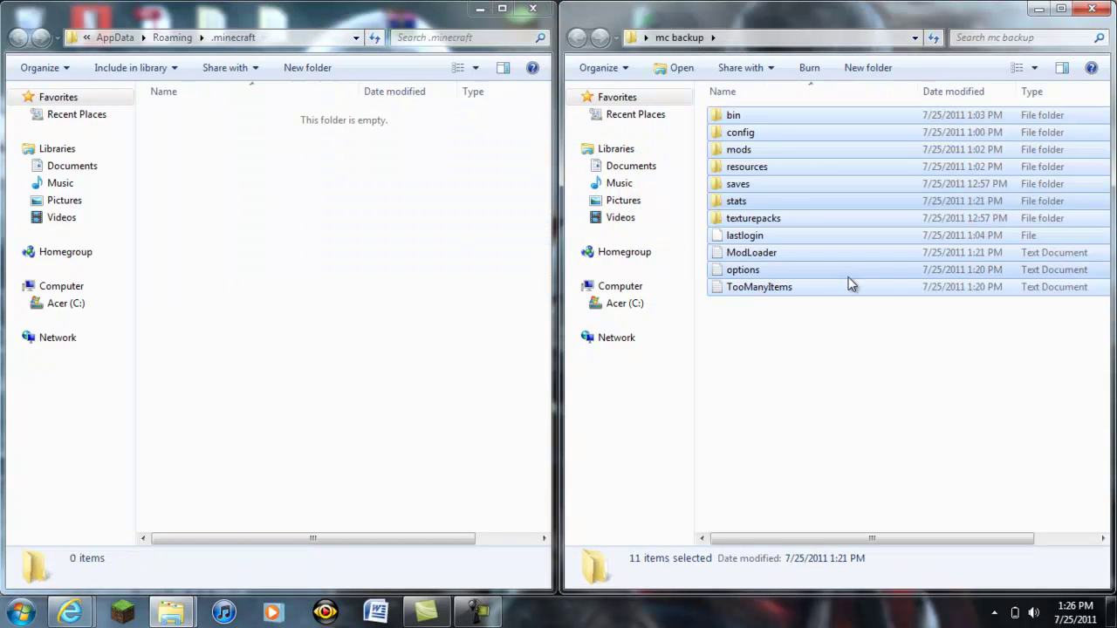
{"action": "left_click", "coordinate": [532, 9]}
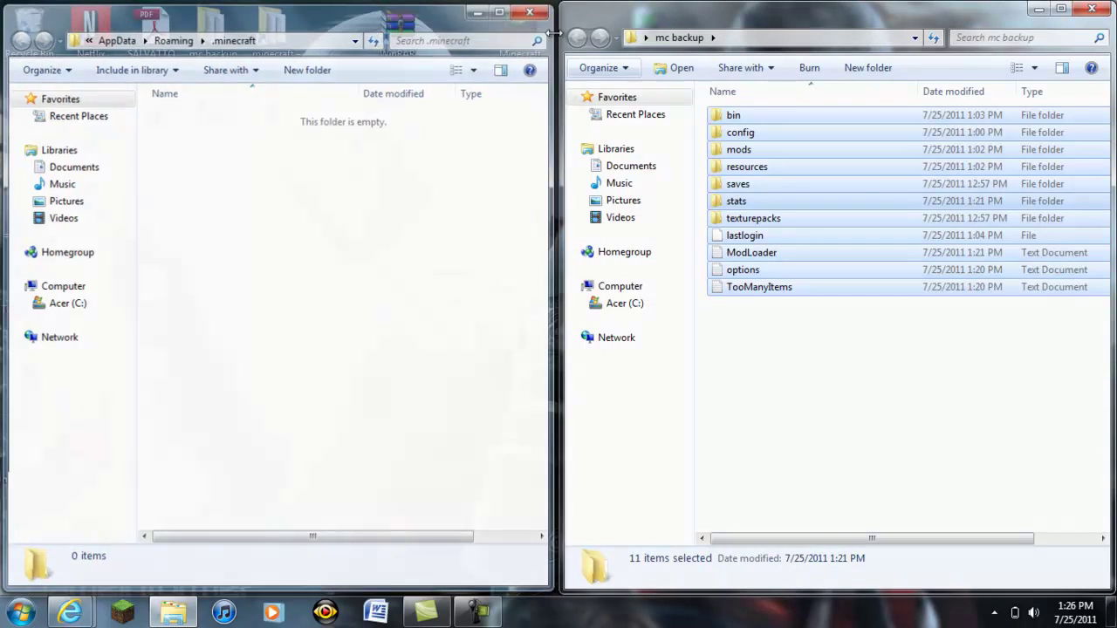
{"action": "left_click", "coordinate": [1092, 9]}
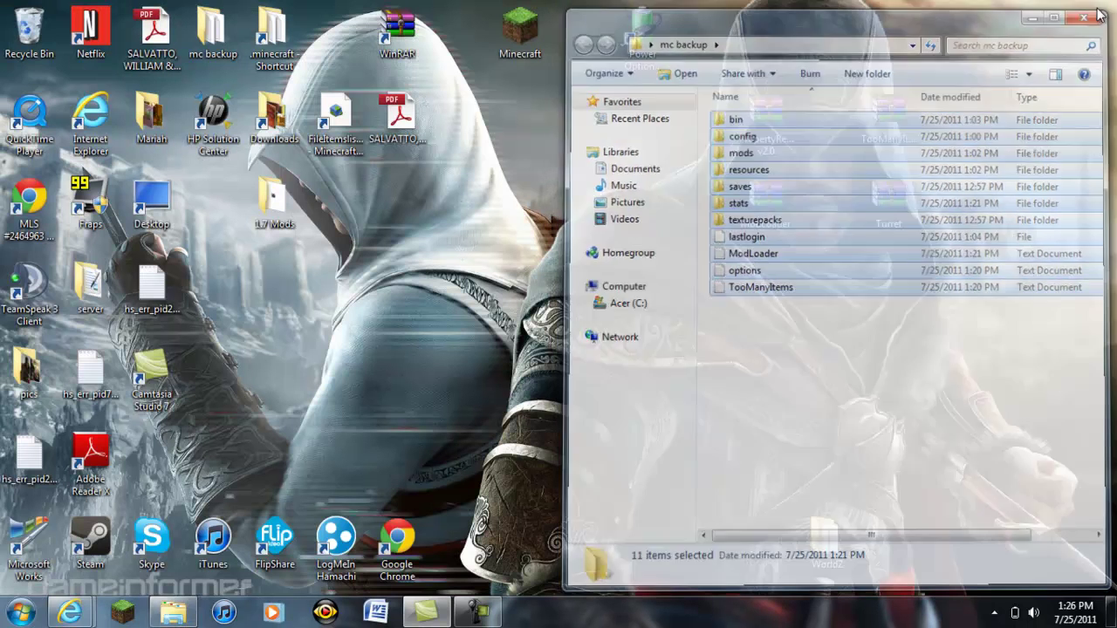
Look over the mod archives in the 1.7 Mods folder and close it.
{"action": "double_click", "coordinate": [274, 205]}
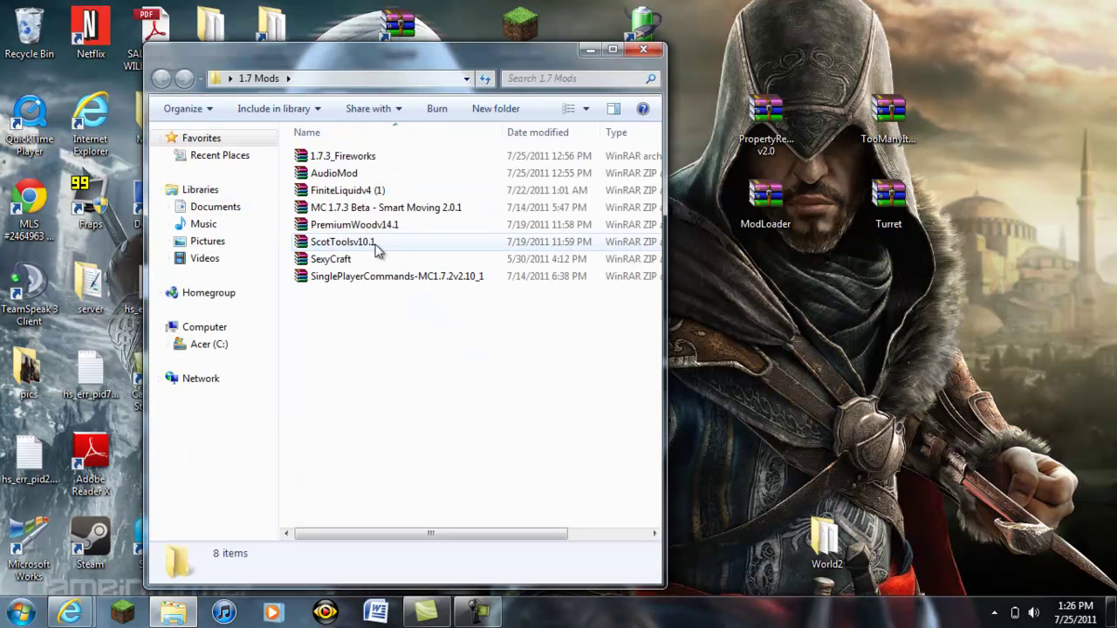
{"action": "left_click", "coordinate": [655, 54]}
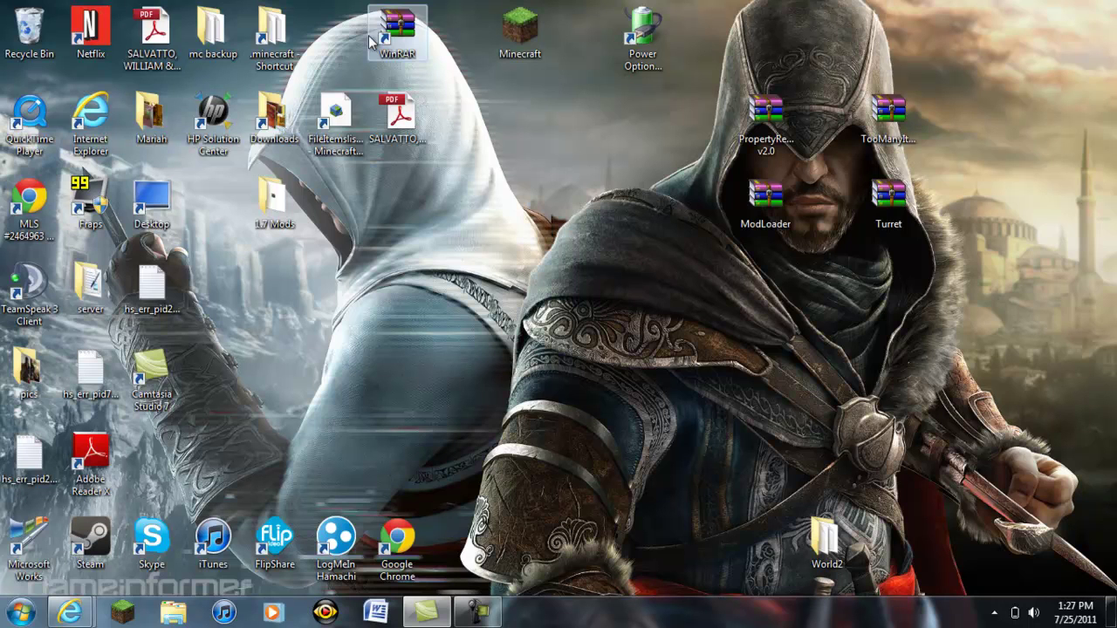
Start Minecraft and try to log in with the account username and password, with Remember password enabled.
{"action": "double_click", "coordinate": [532, 28]}
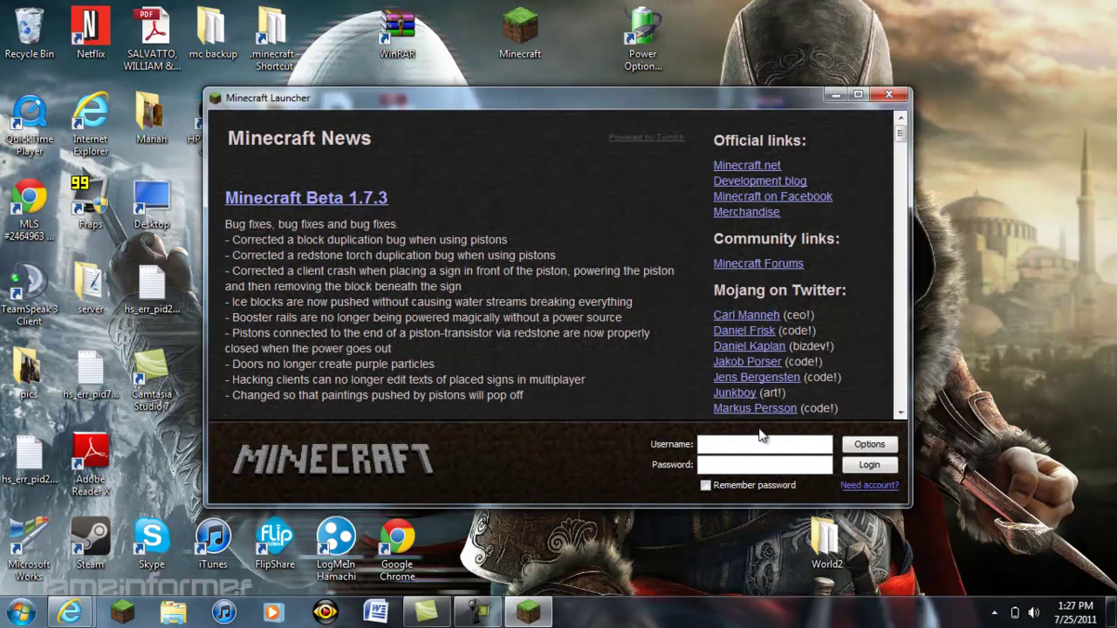
{"action": "type", "text": "windowclener"}
{"action": "key", "text": "Tab"}
{"action": "type", "text": "**********"}
{"action": "left_click", "coordinate": [706, 485]}
{"action": "left_click", "coordinate": [870, 465]}
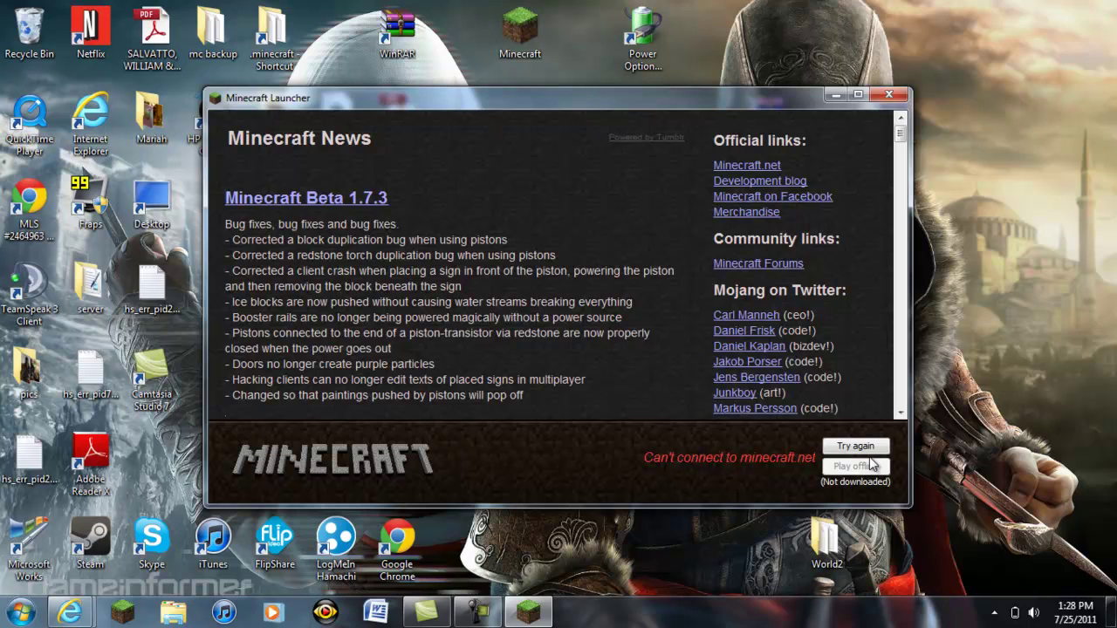
Retry the Minecraft login to generate fresh game files, and close the game at its title screen.
{"action": "left_click", "coordinate": [889, 94]}
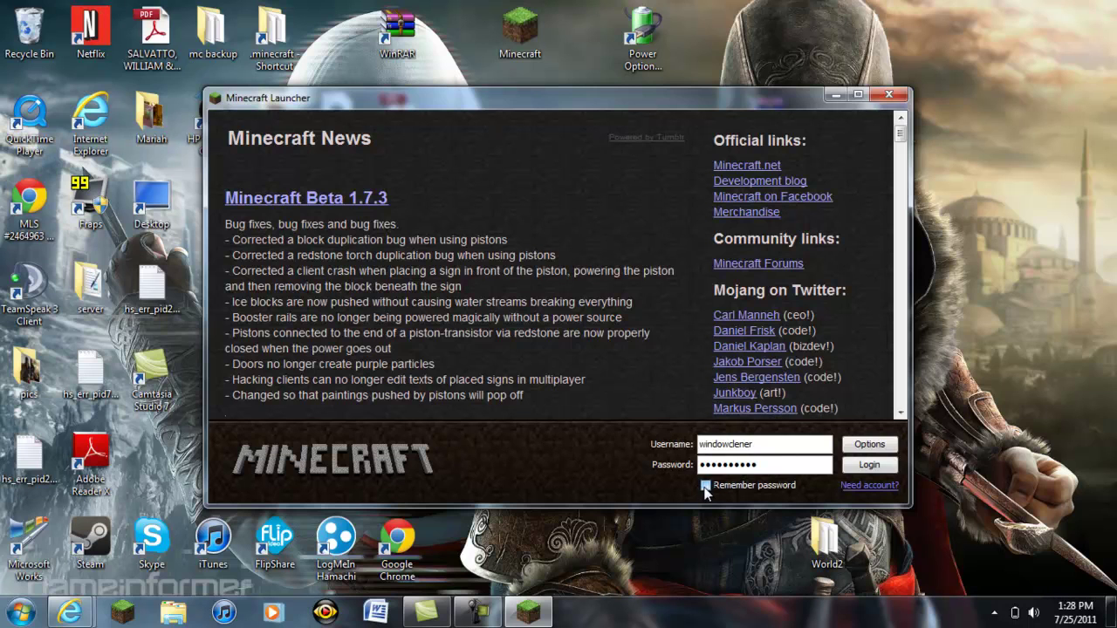
{"action": "left_click", "coordinate": [874, 470]}
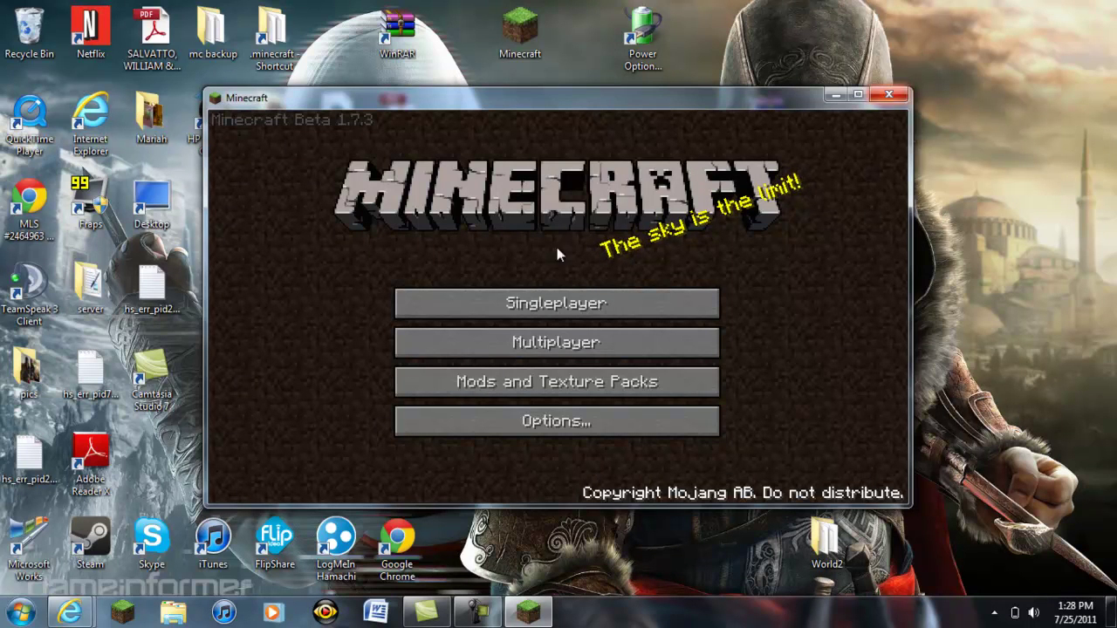
{"action": "left_click", "coordinate": [888, 94]}
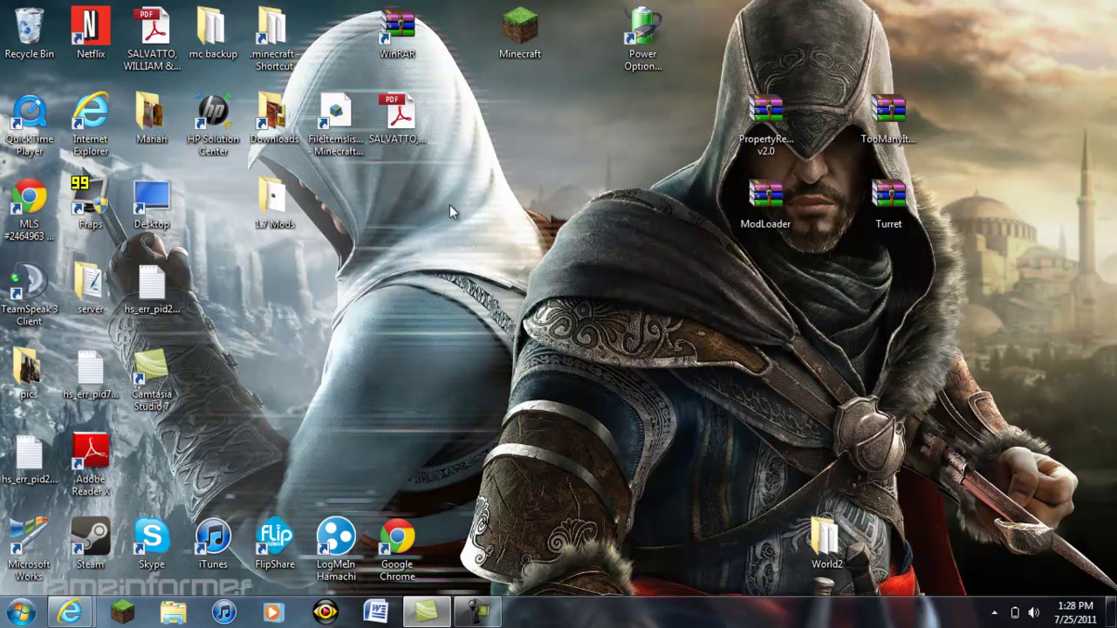
Open minecraft.jar from the bin folder inside .minecraft with WinRAR and place the archive window on one half of the screen.
{"action": "double_click", "coordinate": [273, 39]}
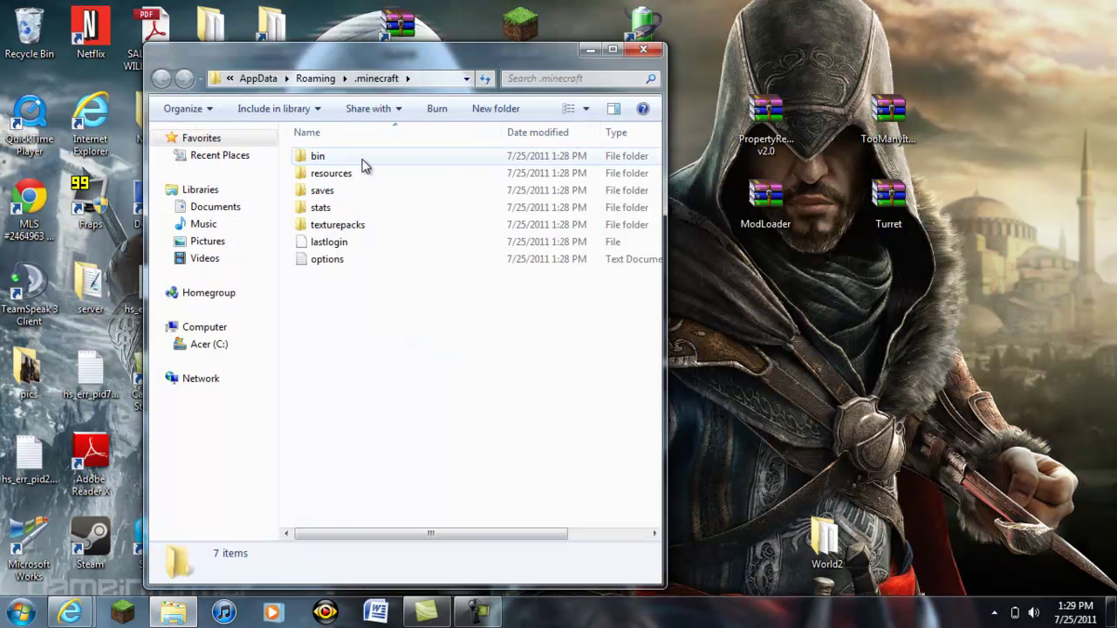
{"action": "double_click", "coordinate": [363, 161]}
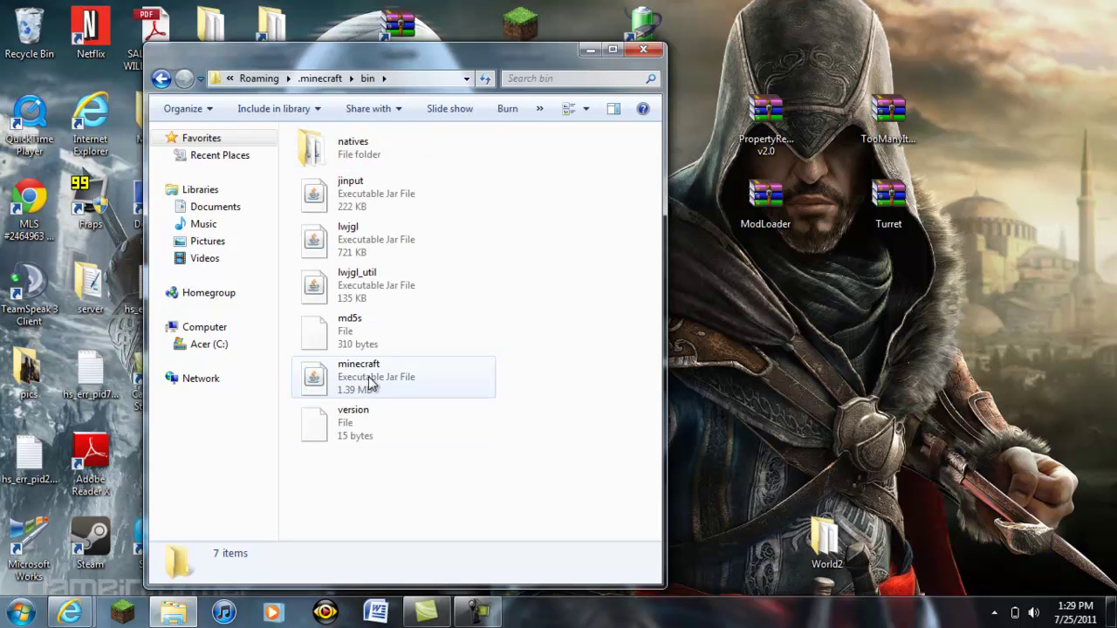
{"action": "right_click", "coordinate": [369, 380]}
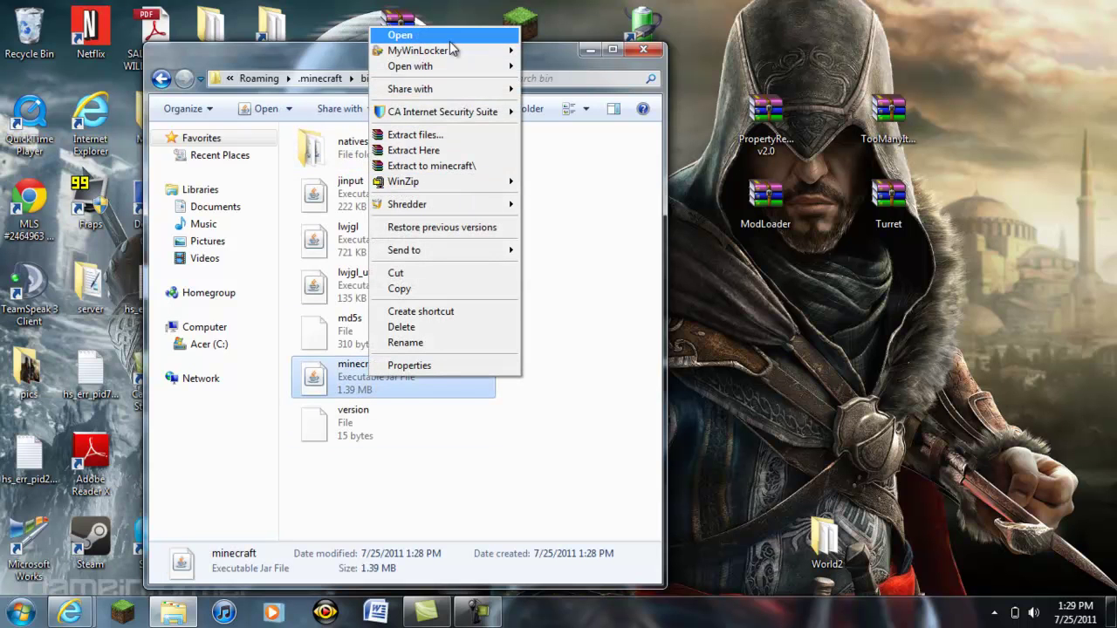
{"action": "mouse_move", "coordinate": [449, 67]}
{"action": "left_click", "coordinate": [565, 87]}
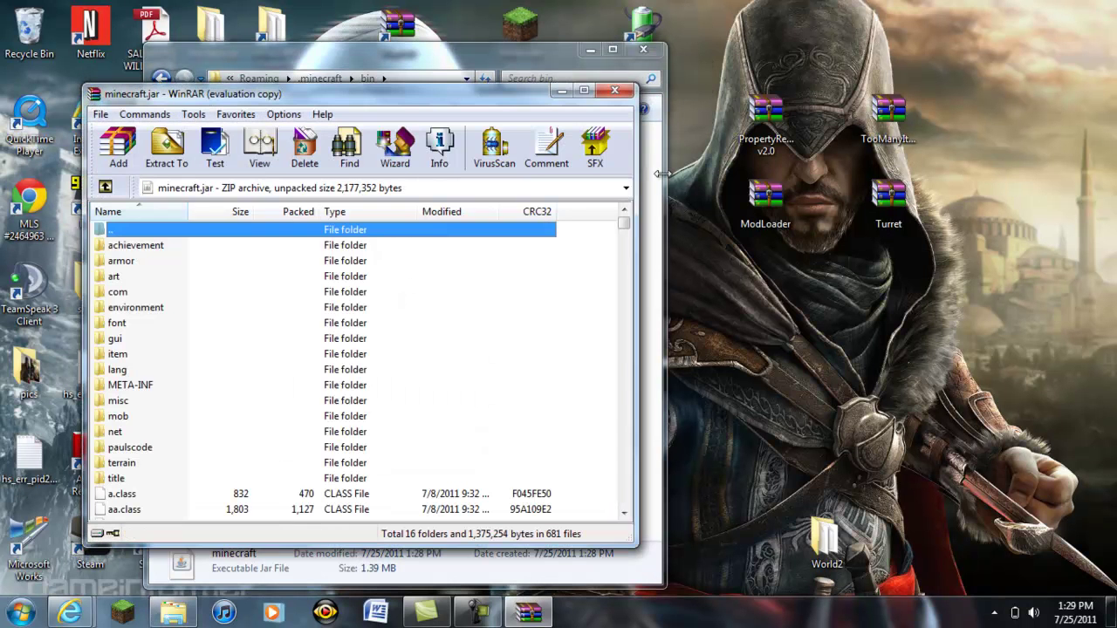
{"action": "left_click", "coordinate": [472, 328]}
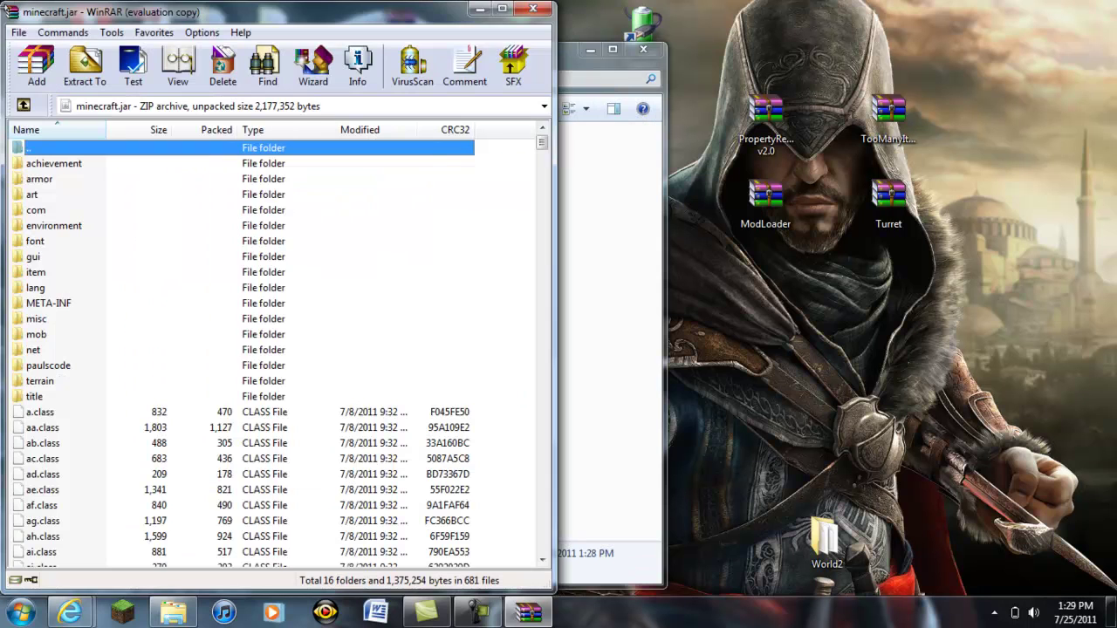
Delete the META-INF folder from the minecraft.jar archive.
{"action": "left_click", "coordinate": [48, 301]}
{"action": "key", "text": "Delete"}
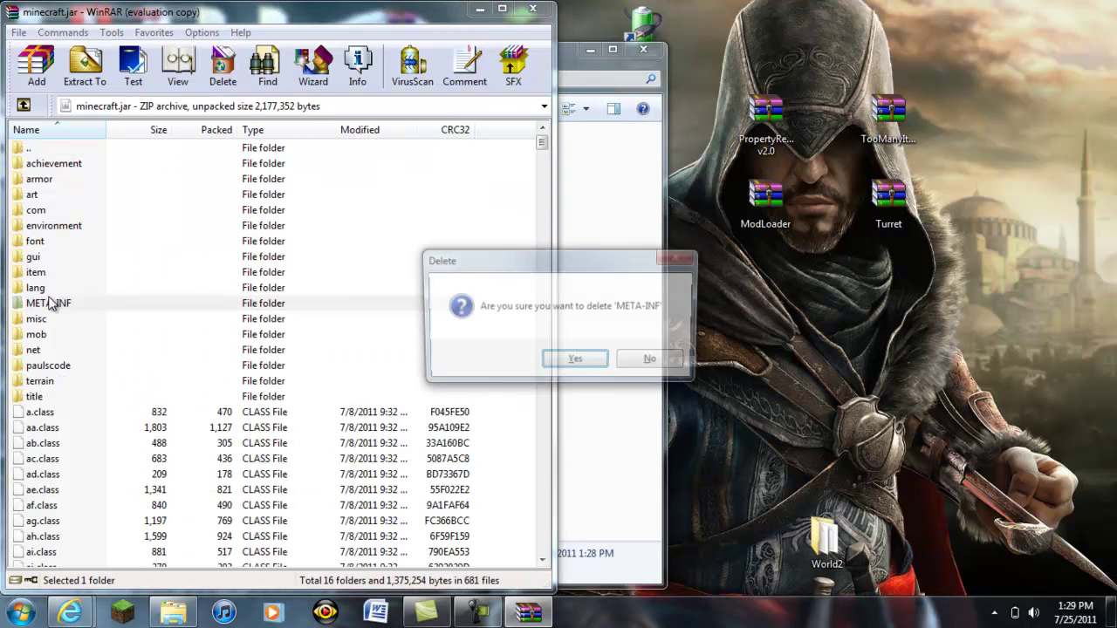
{"action": "key", "text": "Return"}
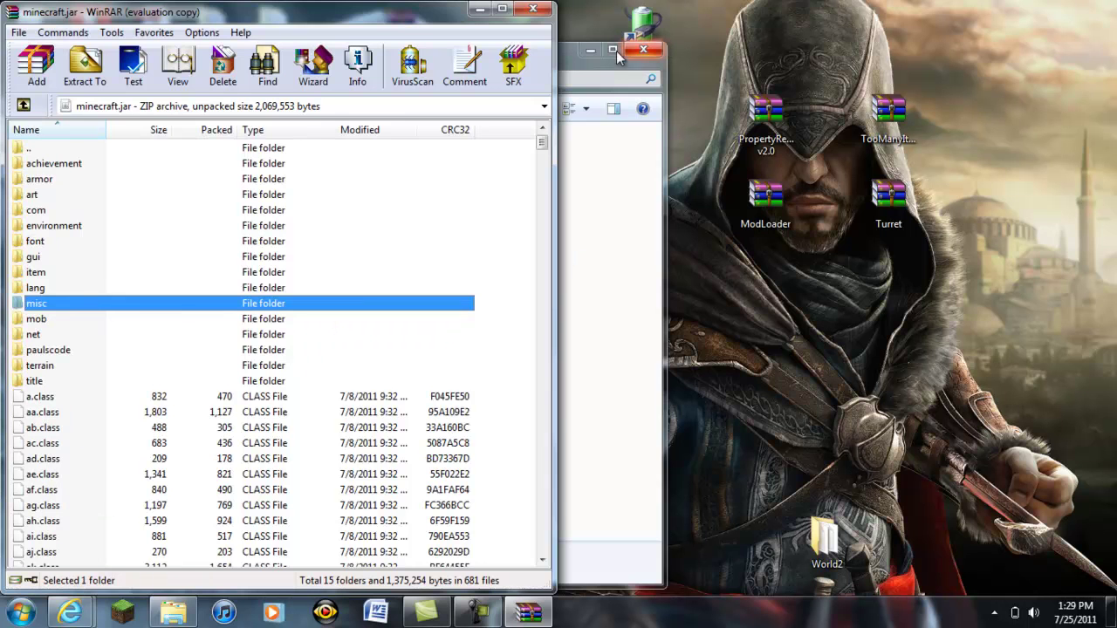
Add all files from the TooManyItems archive on the desktop to minecraft.jar, replacing existing ones, and close the mod archive.
{"action": "left_click_drag", "start_coordinate": [643, 52], "coordinate": [600, 98]}
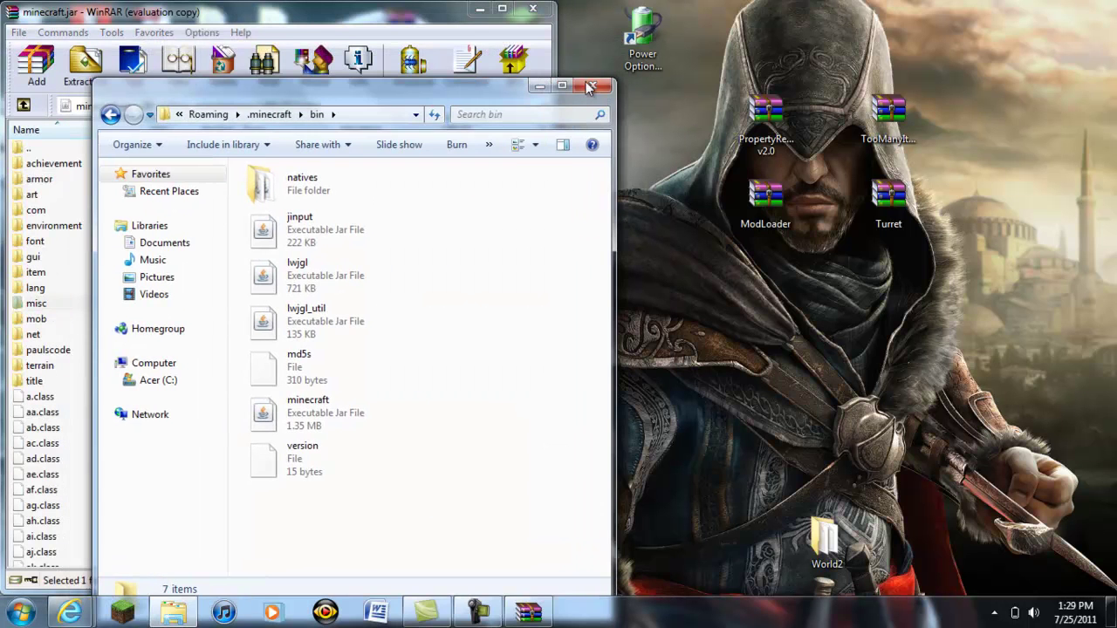
{"action": "left_click", "coordinate": [593, 87]}
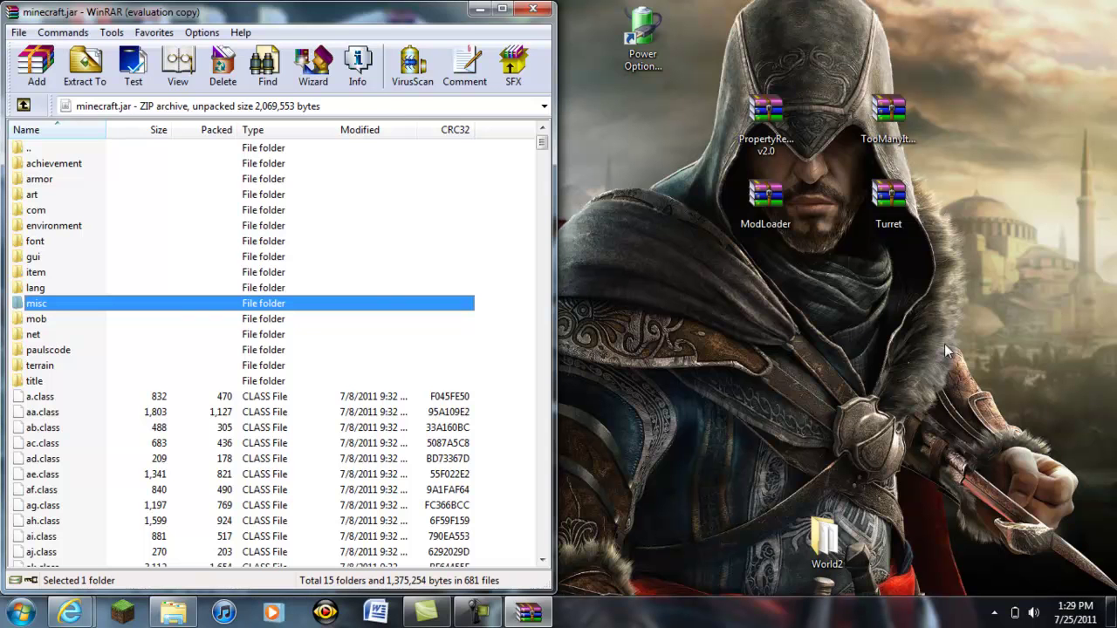
{"action": "left_click_drag", "start_coordinate": [889, 109], "coordinate": [425, 254]}
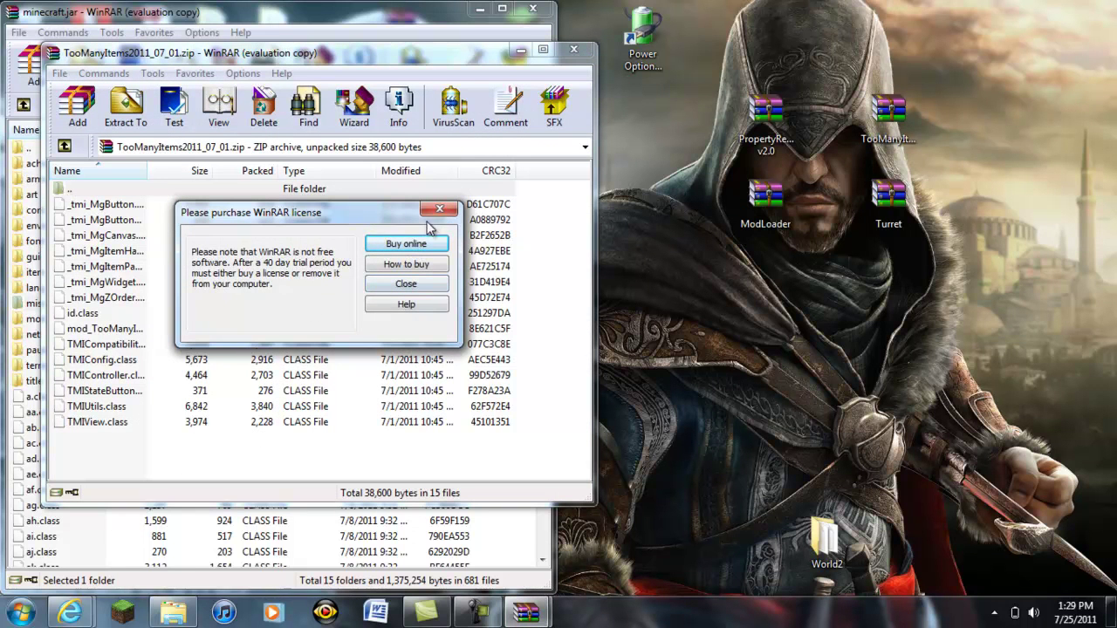
{"action": "left_click", "coordinate": [413, 289]}
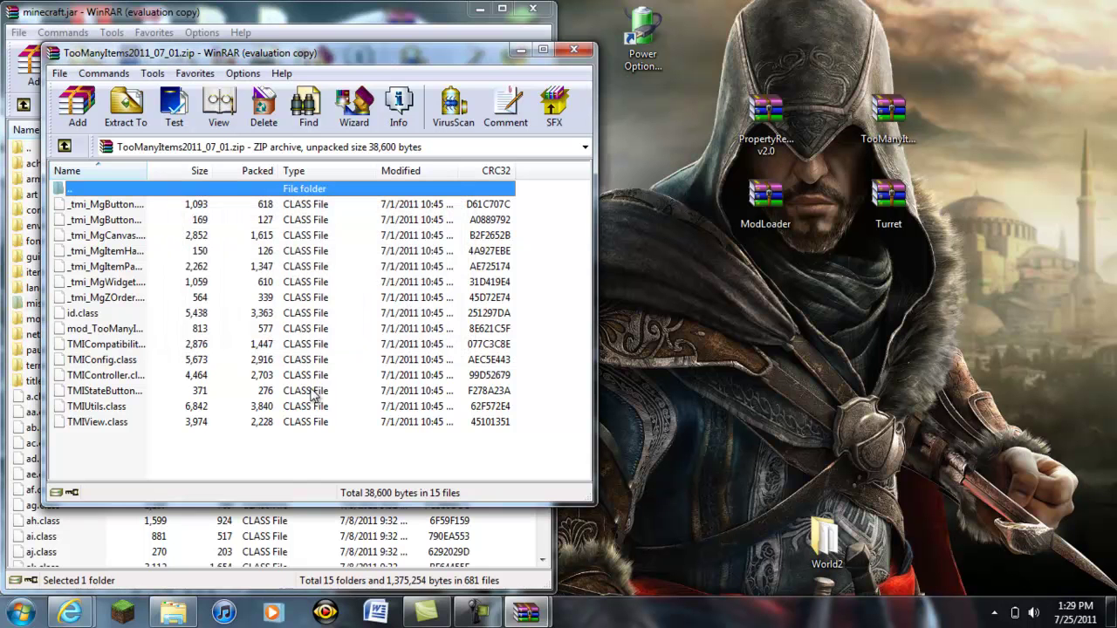
{"action": "left_click_drag", "start_coordinate": [266, 444], "coordinate": [261, 529]}
{"action": "left_click", "coordinate": [276, 441]}
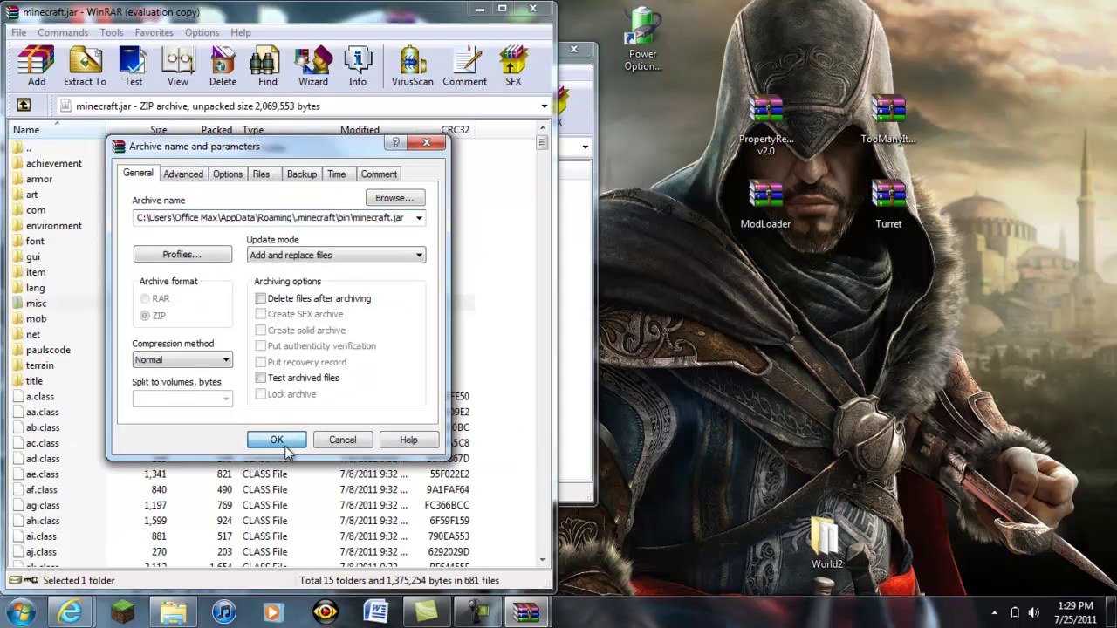
{"action": "left_click_drag", "start_coordinate": [591, 48], "coordinate": [829, 68]}
{"action": "left_click", "coordinate": [812, 68]}
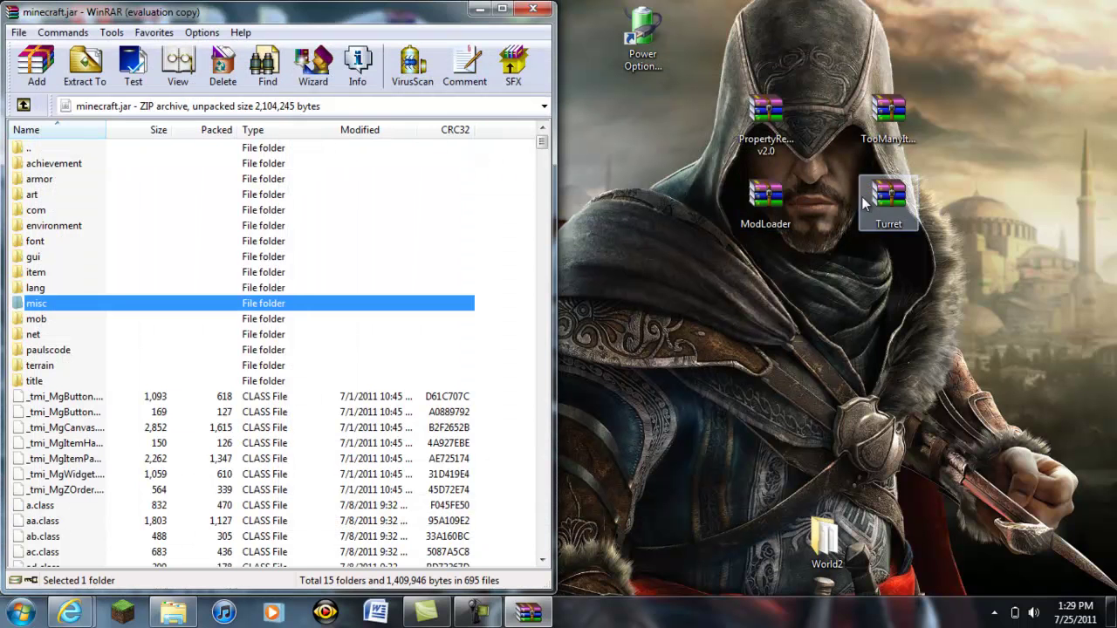
Open ModLoader.zip beside minecraft.jar, add all its class files to minecraft.jar, and close the ModLoader archive.
{"action": "left_click", "coordinate": [785, 207]}
{"action": "double_click", "coordinate": [785, 208]}
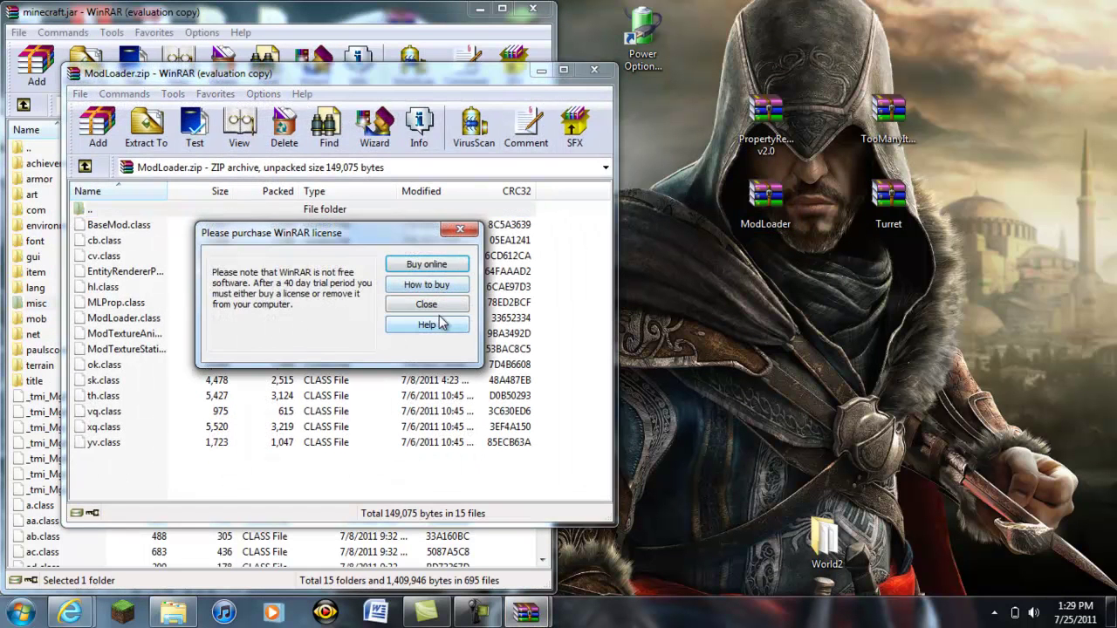
{"action": "left_click", "coordinate": [450, 305]}
{"action": "left_click_drag", "start_coordinate": [469, 77], "coordinate": [1115, 79]}
{"action": "left_click_drag", "start_coordinate": [695, 471], "coordinate": [800, 152]}
{"action": "left_click_drag", "start_coordinate": [817, 195], "coordinate": [401, 462]}
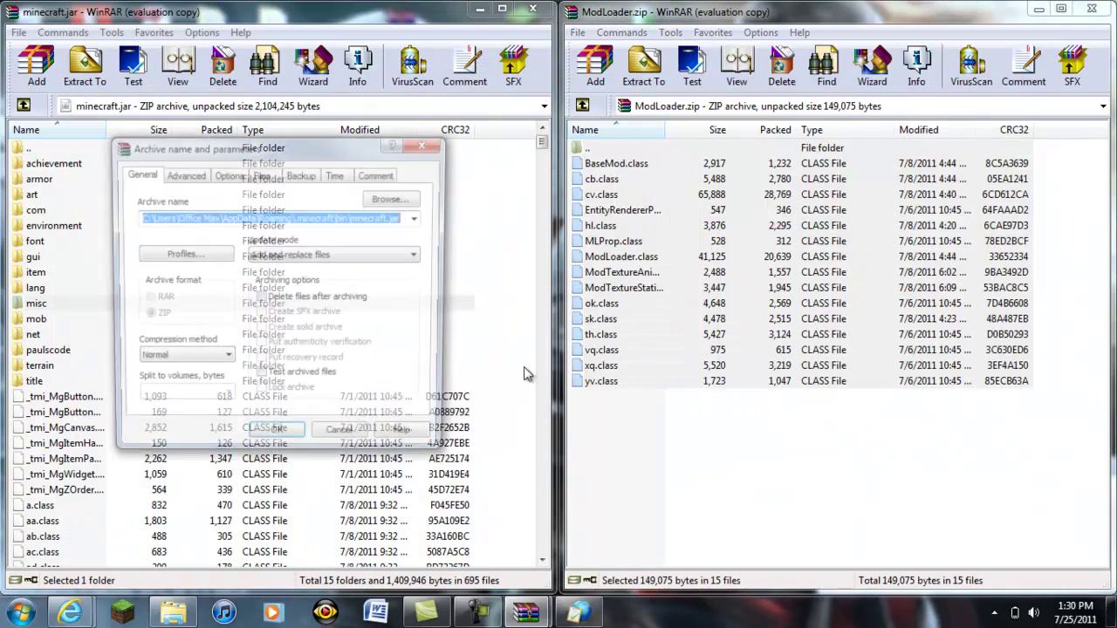
{"action": "left_click", "coordinate": [276, 440]}
{"action": "left_click", "coordinate": [797, 212]}
{"action": "key", "text": "alt+F4"}
Open the PropertyReader v2.0 archive from the desktop and look through the contents of its javadoc folder.
{"action": "left_click", "coordinate": [885, 199]}
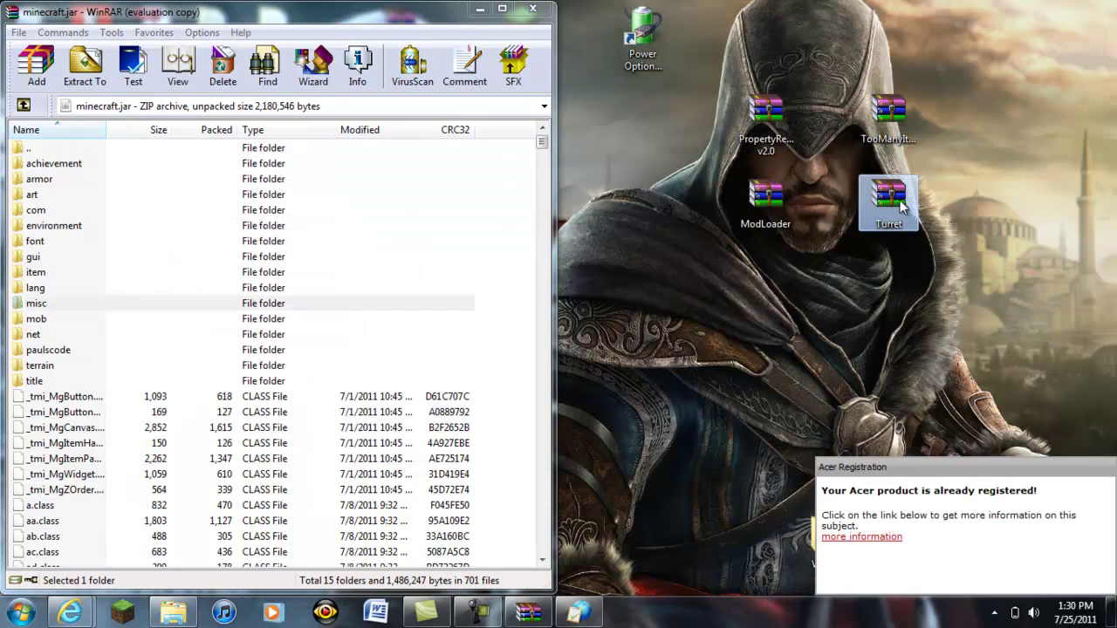
{"action": "double_click", "coordinate": [772, 106]}
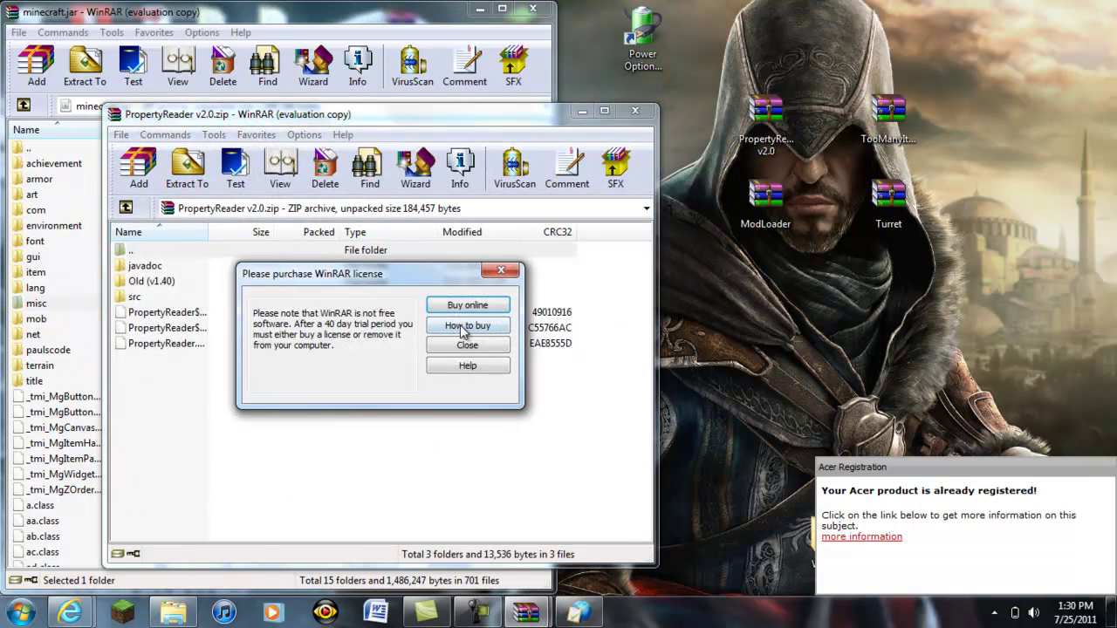
{"action": "left_click", "coordinate": [463, 346]}
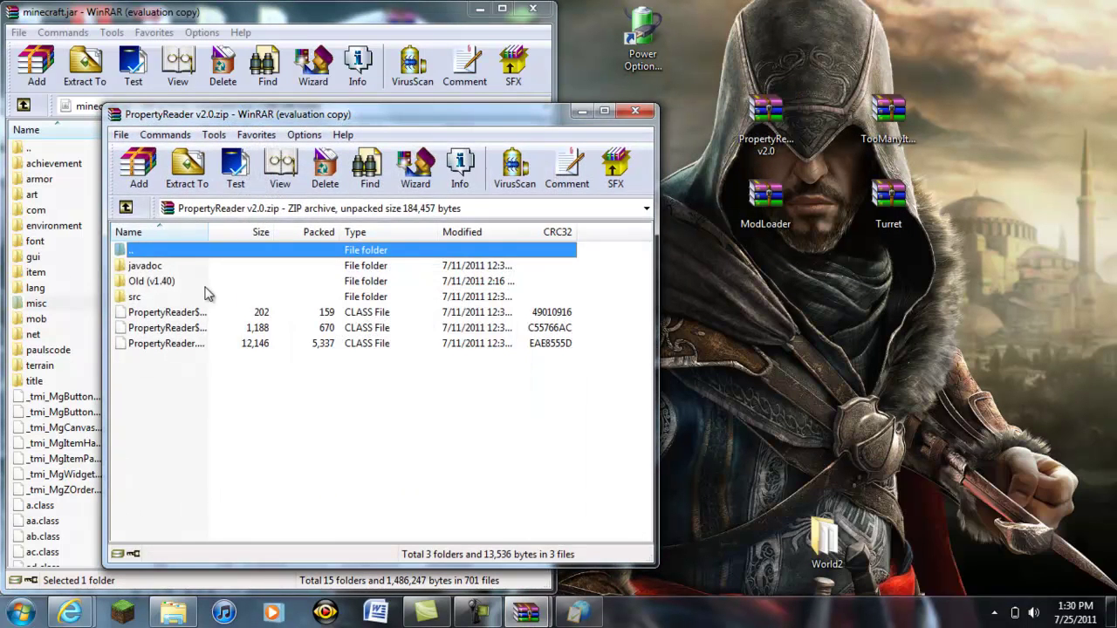
{"action": "double_click", "coordinate": [166, 268]}
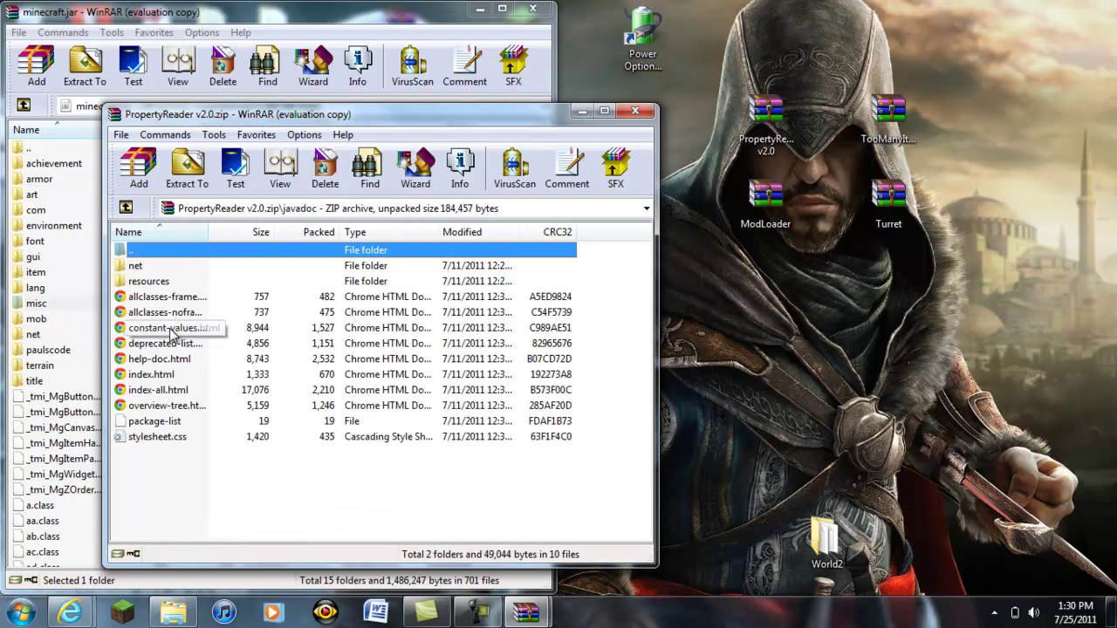
{"action": "left_click", "coordinate": [169, 423]}
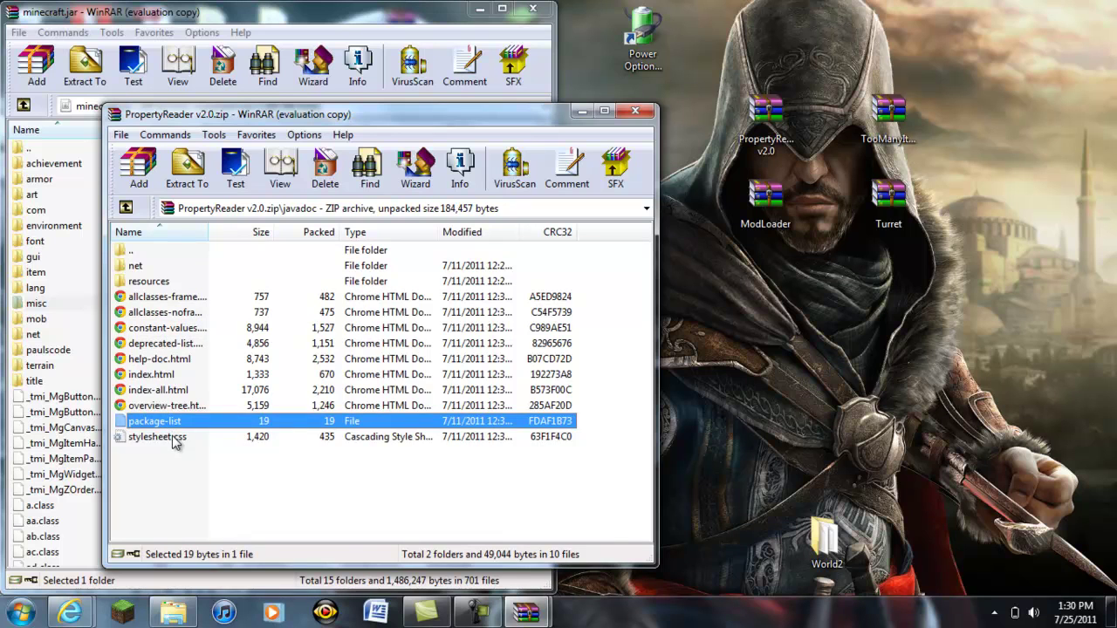
{"action": "left_click", "coordinate": [172, 435]}
{"action": "left_click", "coordinate": [172, 261]}
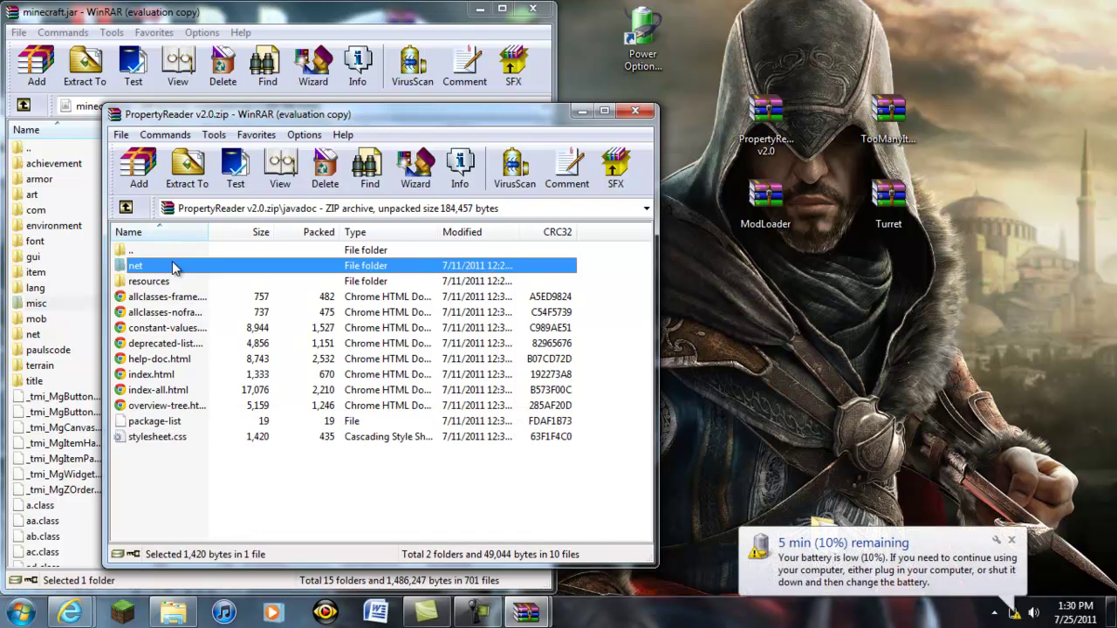
{"action": "left_click", "coordinate": [177, 281]}
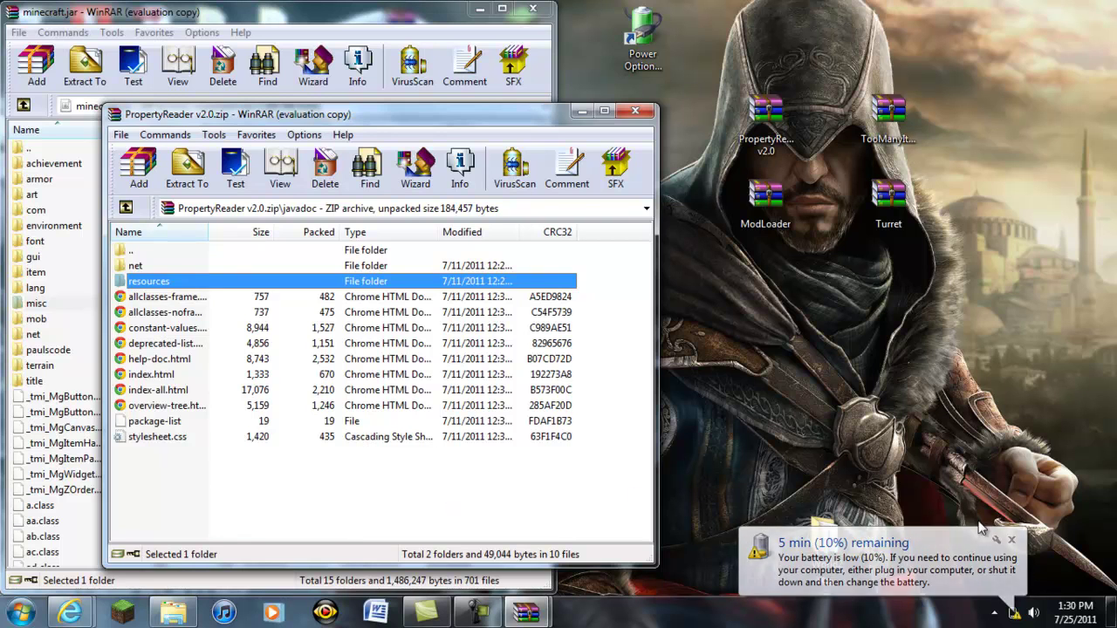
{"action": "left_click", "coordinate": [1011, 540]}
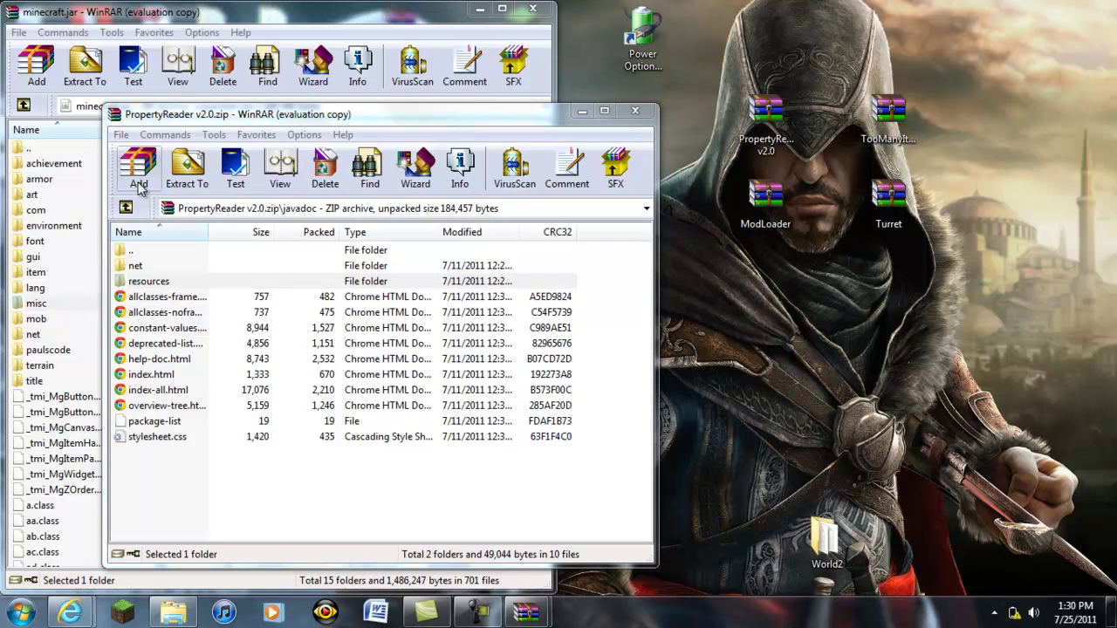
Add PReader.class from the PropertyReader archive's Old (v1.40) folder to minecraft.jar.
{"action": "left_click", "coordinate": [126, 207]}
{"action": "double_click", "coordinate": [237, 286]}
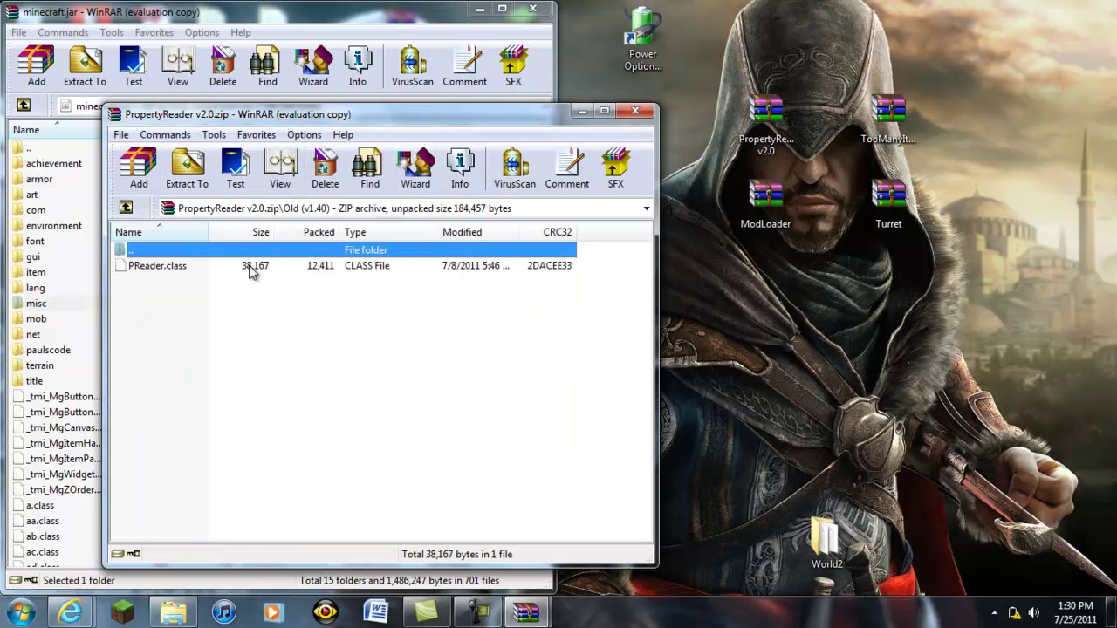
{"action": "left_click", "coordinate": [252, 267]}
{"action": "left_click", "coordinate": [55, 447]}
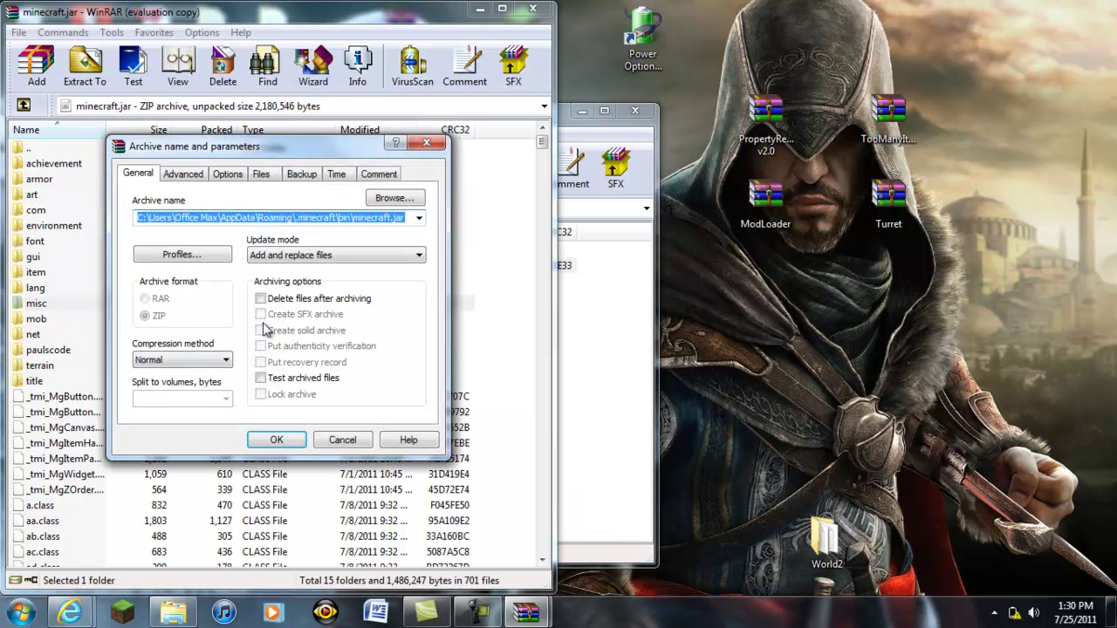
{"action": "left_click", "coordinate": [277, 439]}
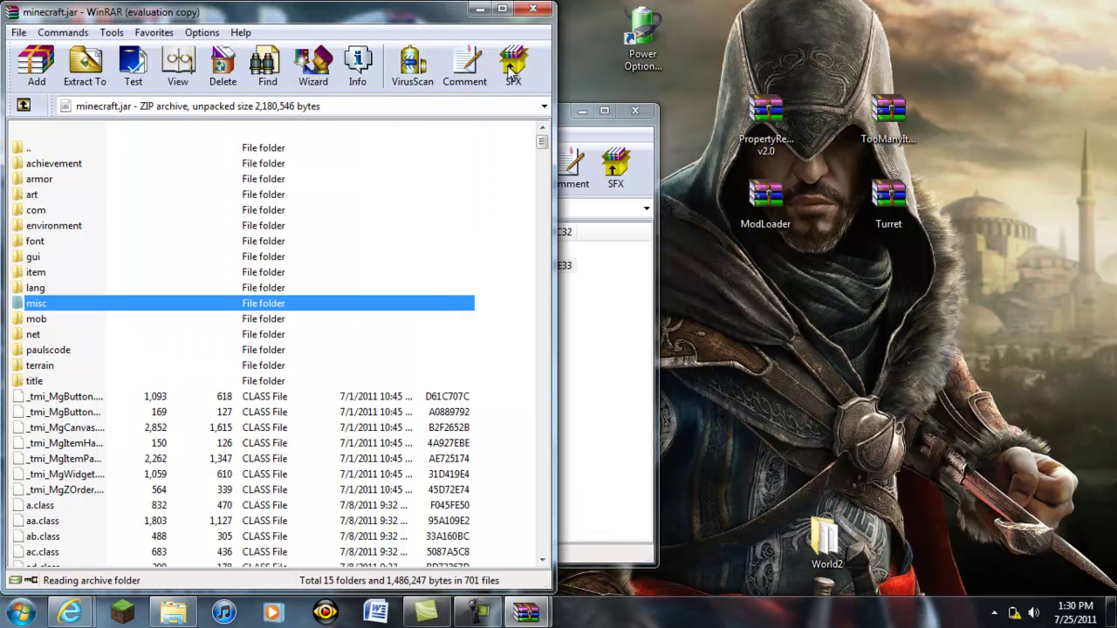
Open Turret.zip beside minecraft.jar and add the imgz folder and all class files from its Turret folder to minecraft.jar.
{"action": "left_click", "coordinate": [877, 201]}
{"action": "double_click", "coordinate": [864, 209]}
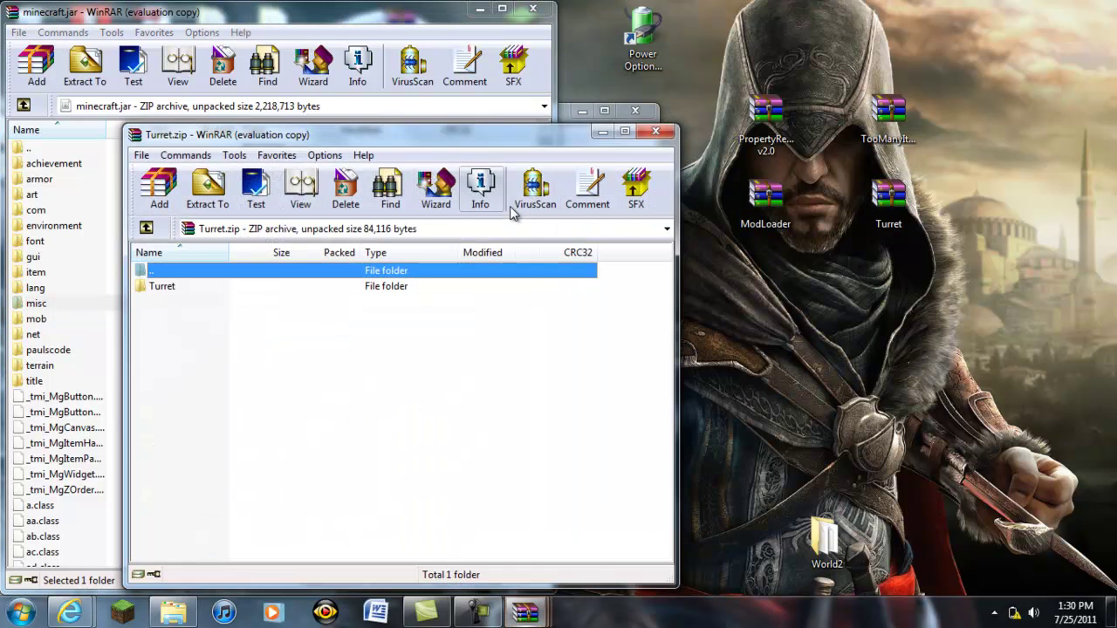
{"action": "left_click", "coordinate": [486, 364]}
{"action": "left_click_drag", "start_coordinate": [508, 132], "coordinate": [1114, 144]}
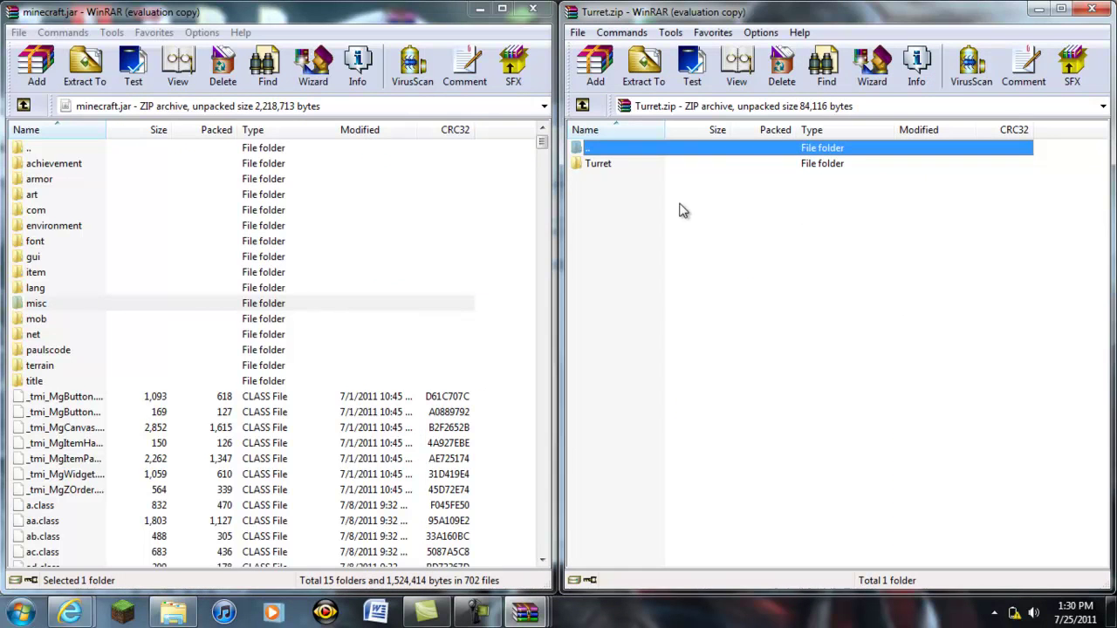
{"action": "double_click", "coordinate": [725, 165]}
{"action": "left_click_drag", "start_coordinate": [632, 468], "coordinate": [655, 166]}
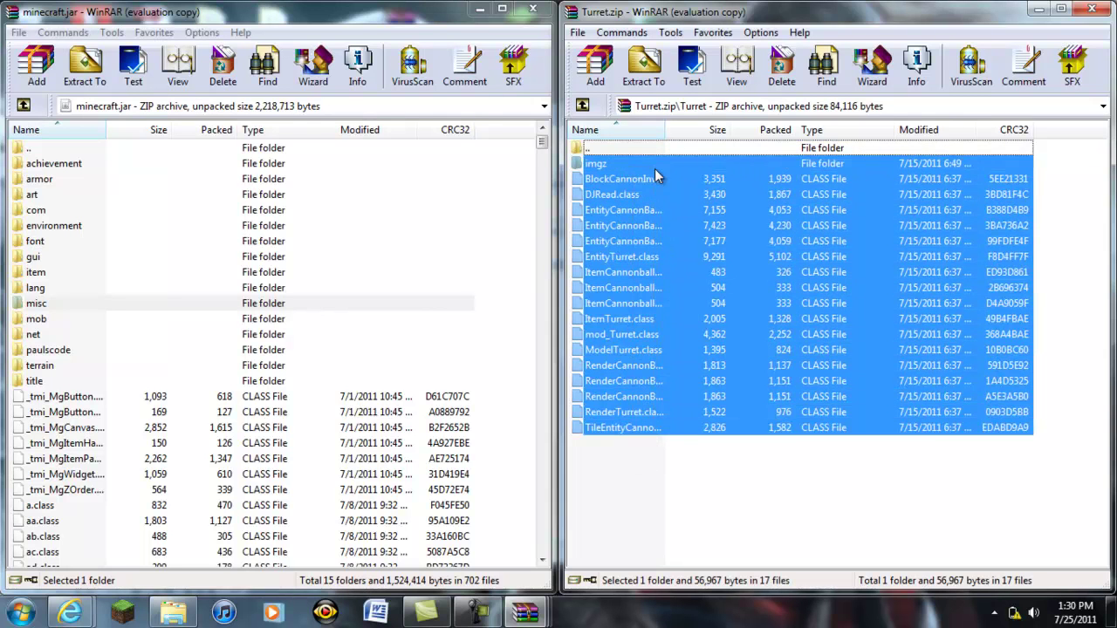
{"action": "left_click_drag", "start_coordinate": [653, 210], "coordinate": [192, 447]}
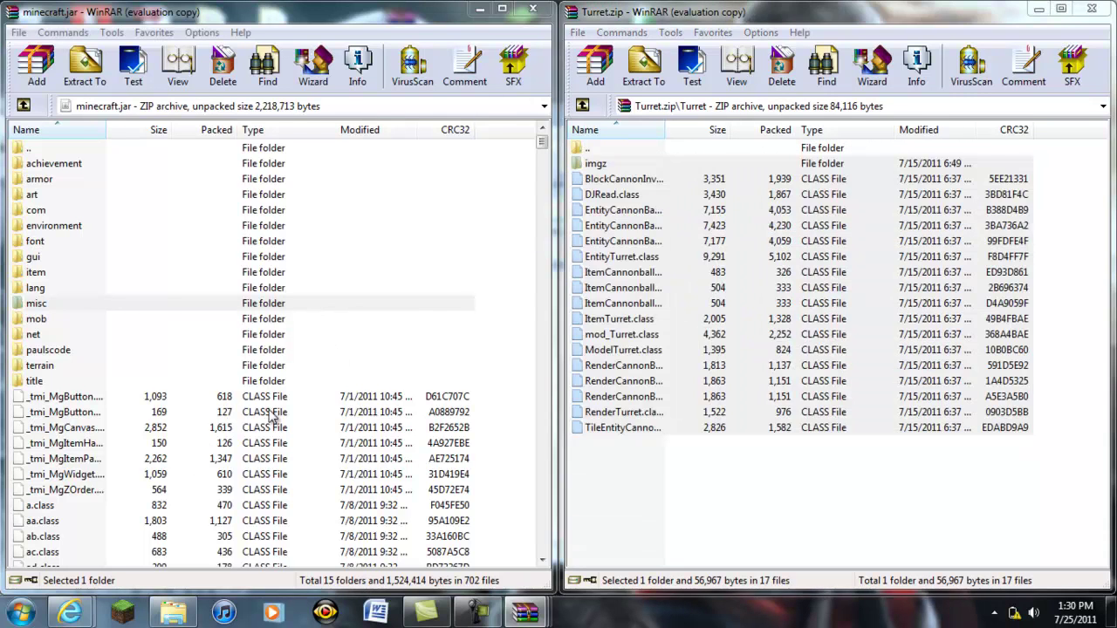
{"action": "left_click", "coordinate": [297, 439]}
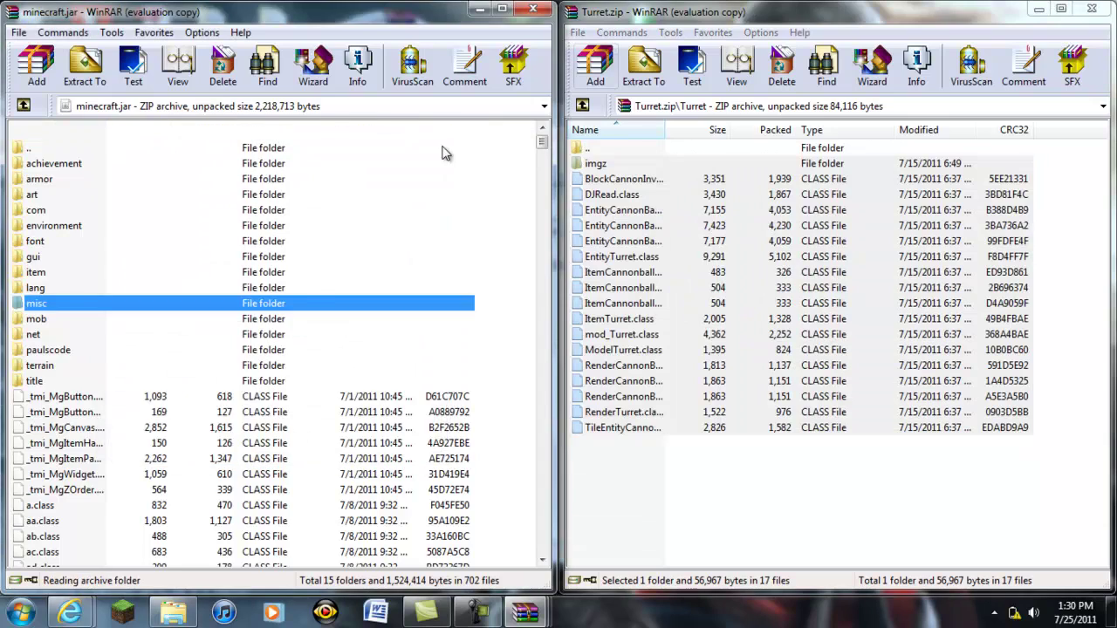
Close the minecraft.jar, Turret and PropertyReader archives and the bin folder window.
{"action": "left_click", "coordinate": [534, 9]}
{"action": "left_click", "coordinate": [1091, 9]}
{"action": "left_click", "coordinate": [635, 111]}
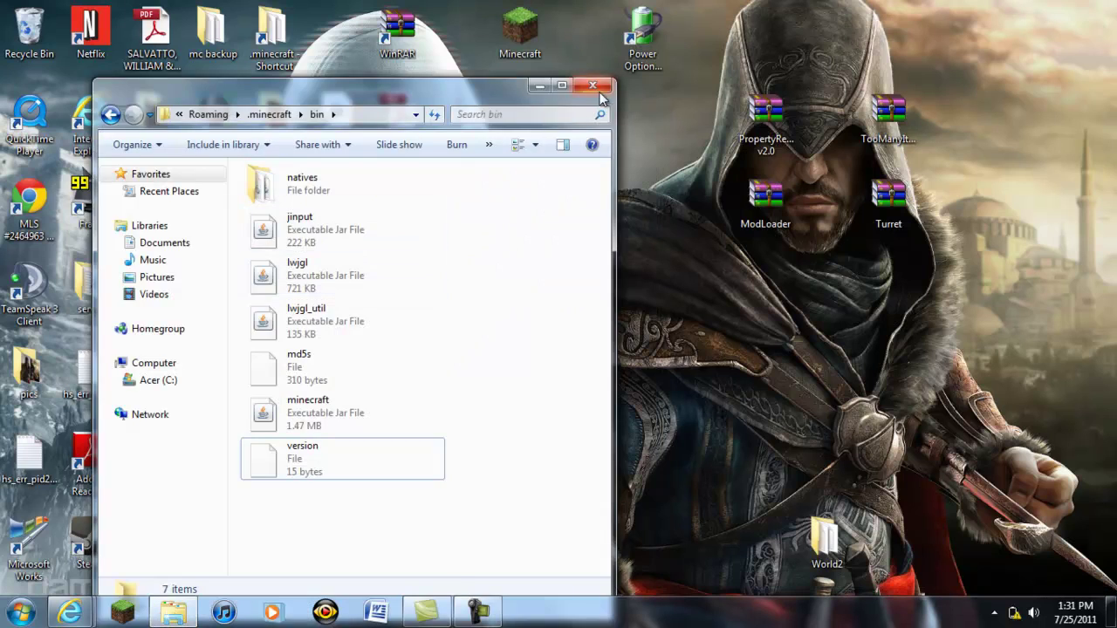
{"action": "left_click", "coordinate": [599, 93]}
{"action": "double_click", "coordinate": [390, 35]}
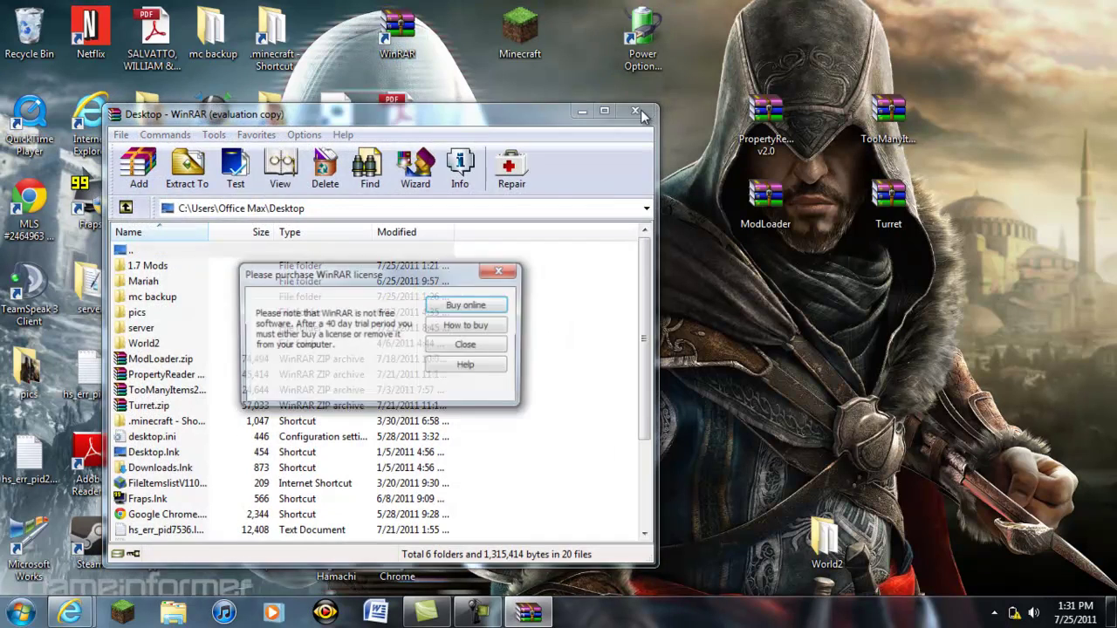
{"action": "left_click", "coordinate": [469, 346]}
{"action": "left_click", "coordinate": [636, 111]}
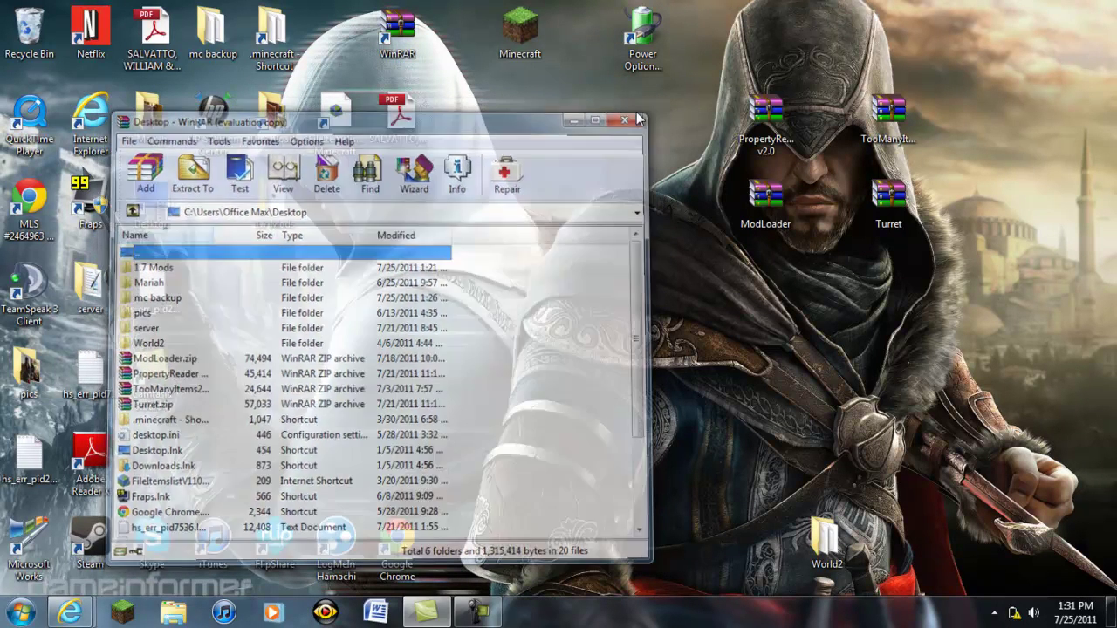
Launch Minecraft, log in with the remembered account, and start creating a new world.
{"action": "double_click", "coordinate": [530, 28]}
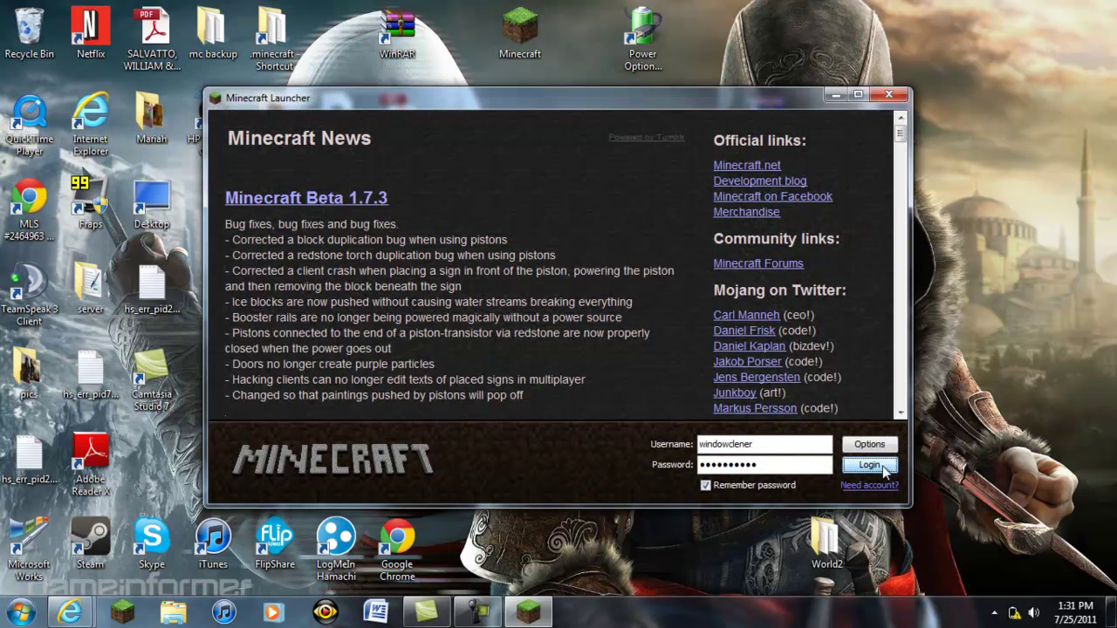
{"action": "left_click", "coordinate": [882, 466]}
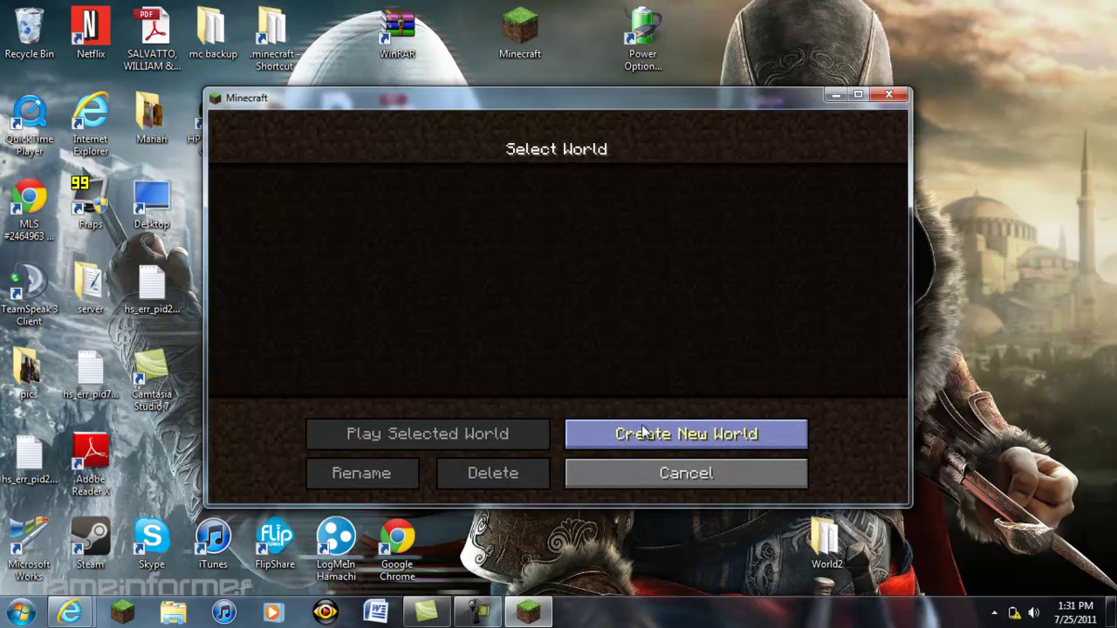
{"action": "left_click", "coordinate": [646, 427]}
Name the new world "test", set its seed to "hope it works", and create it.
{"action": "key", "text": "BackSpace"}
{"action": "key", "text": "BackSpace"}
{"action": "key", "text": "BackSpace"}
{"action": "key", "text": "BackSpace"}
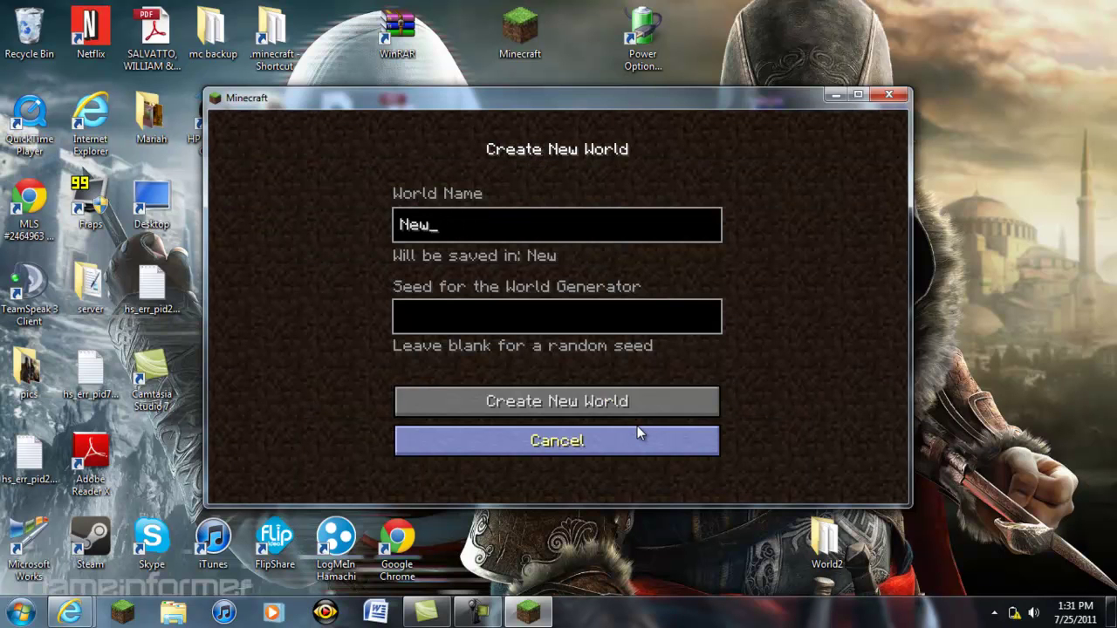
{"action": "key", "text": "BackSpace"}
{"action": "key", "text": "BackSpace"}
{"action": "key", "text": "BackSpace"}
{"action": "key", "text": "BackSpace"}
{"action": "key", "text": "BackSpace"}
{"action": "type", "text": "test"}
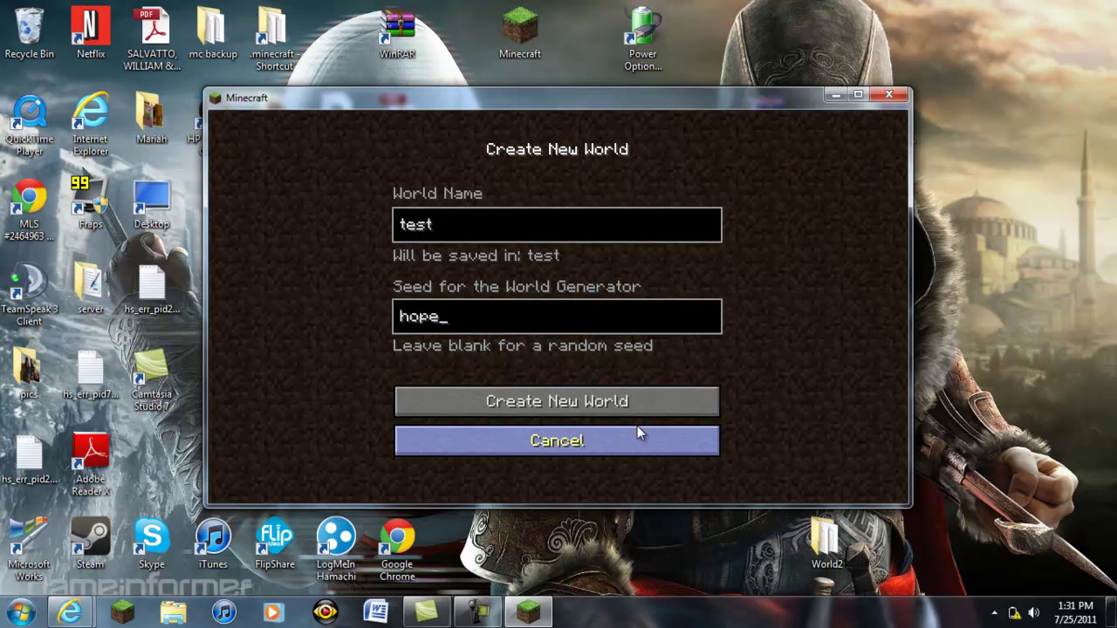
{"action": "type", "text": "hope it works"}
{"action": "key", "text": "Return"}
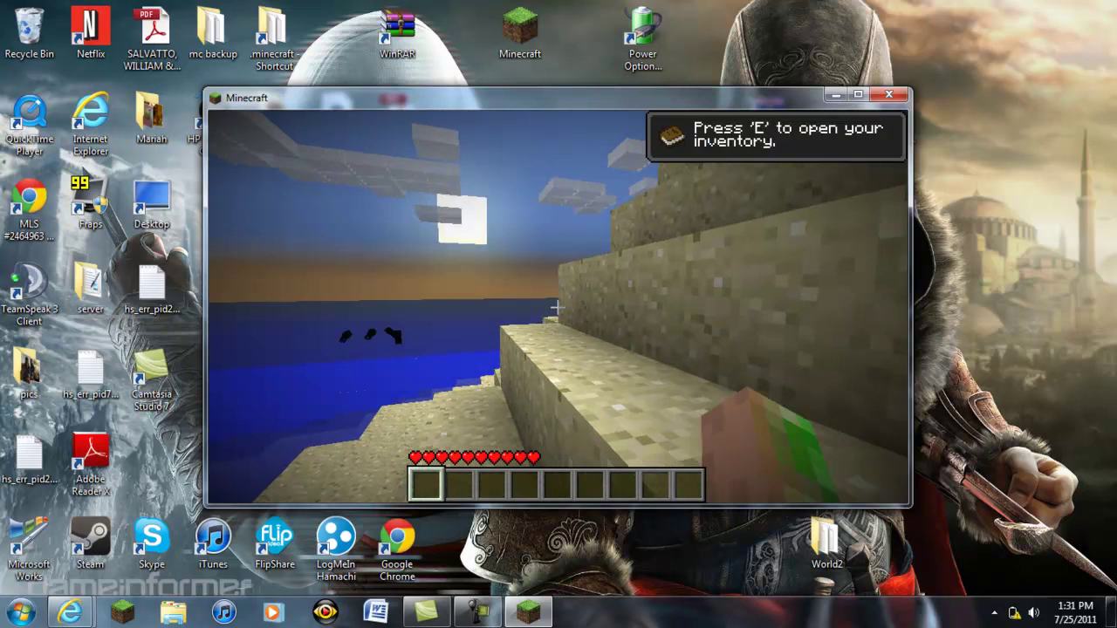
Set the video settings to Fast graphics and Normal render distance, and return to the options.
{"action": "key", "text": "Escape"}
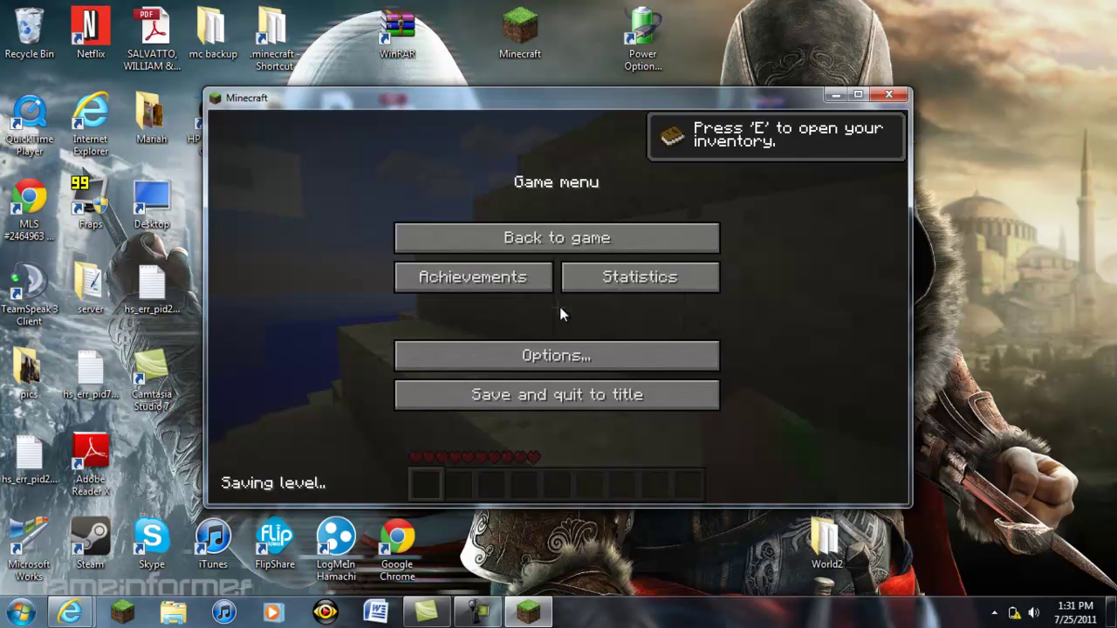
{"action": "left_click", "coordinate": [581, 357]}
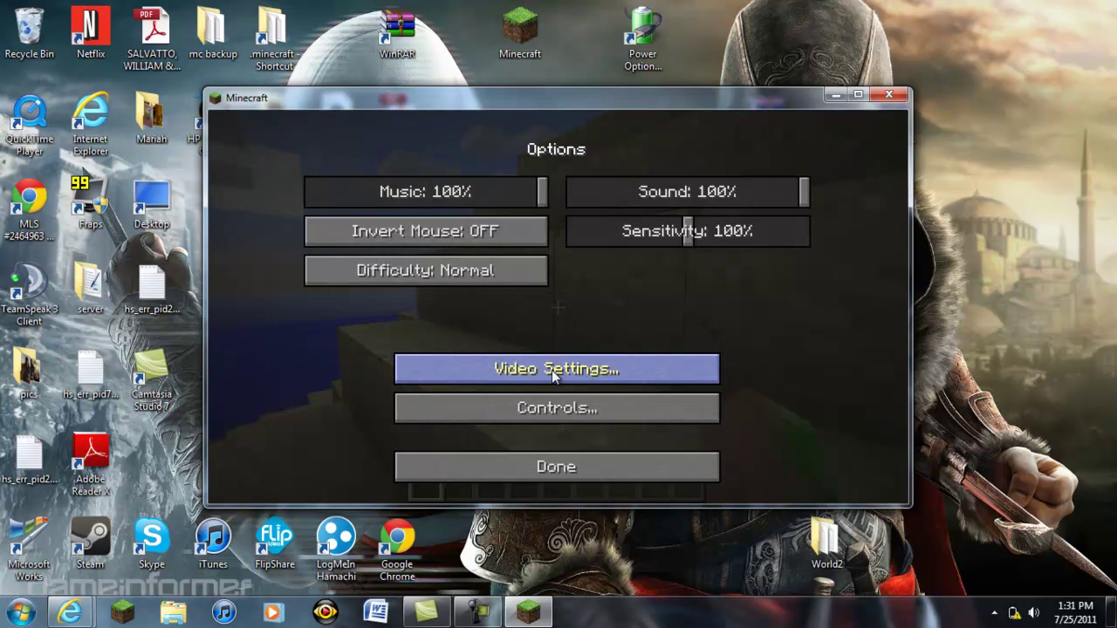
{"action": "left_click", "coordinate": [550, 371]}
{"action": "left_click", "coordinate": [455, 199]}
{"action": "left_click", "coordinate": [618, 199]}
{"action": "left_click", "coordinate": [629, 197]}
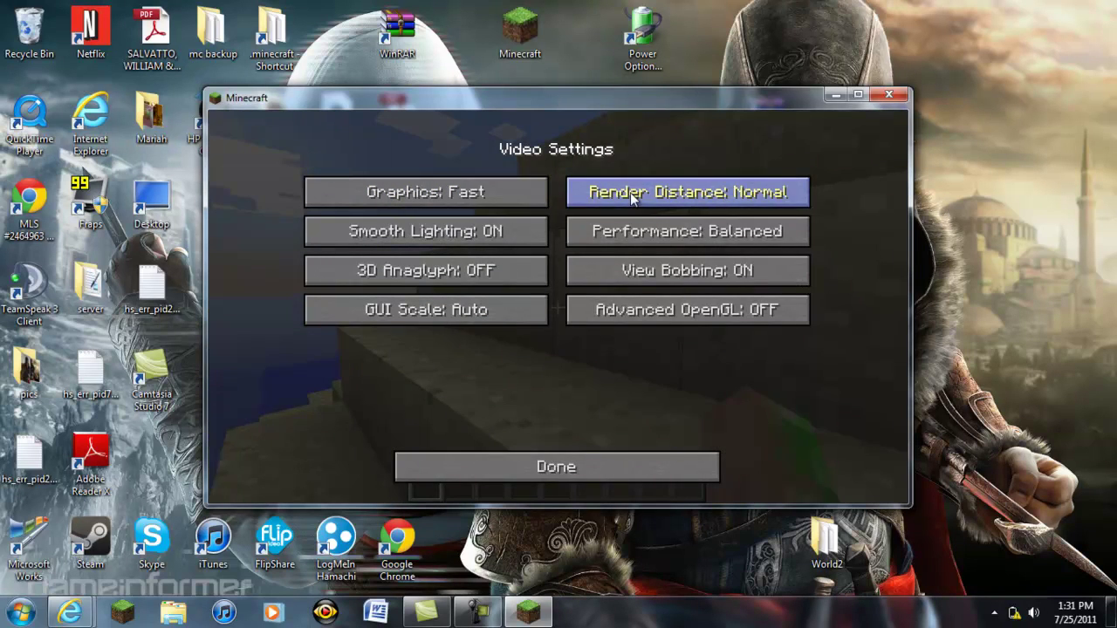
{"action": "left_click", "coordinate": [534, 485]}
Rebind the Inventory control to I and Toggle Fog to G, dismiss the battery warning, and return to the game.
{"action": "left_click", "coordinate": [578, 412]}
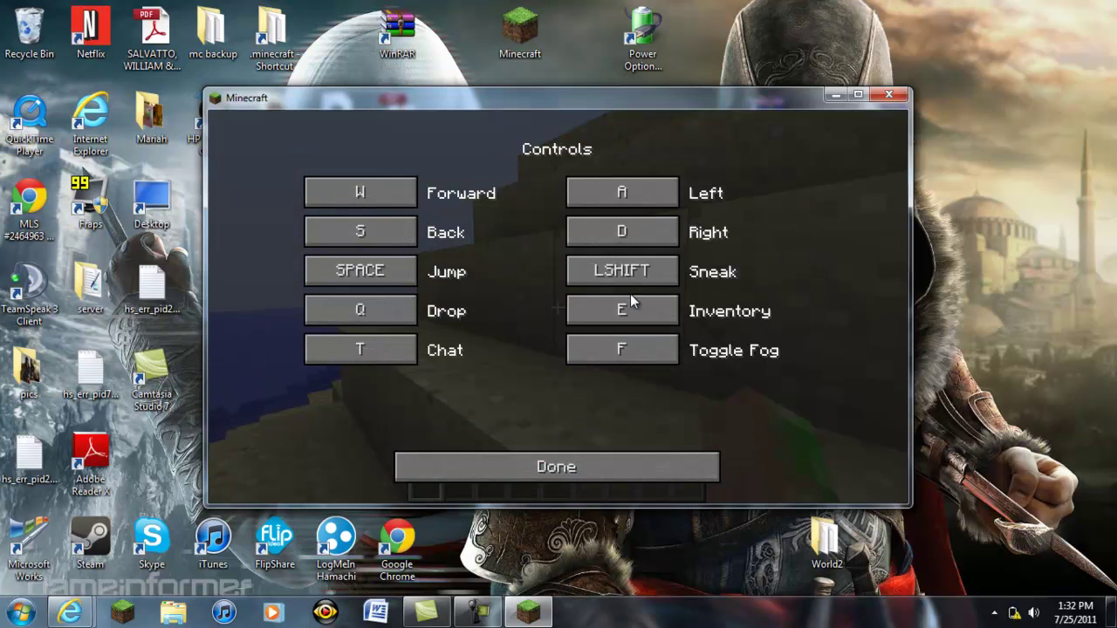
{"action": "left_click", "coordinate": [636, 311]}
{"action": "key", "text": "i"}
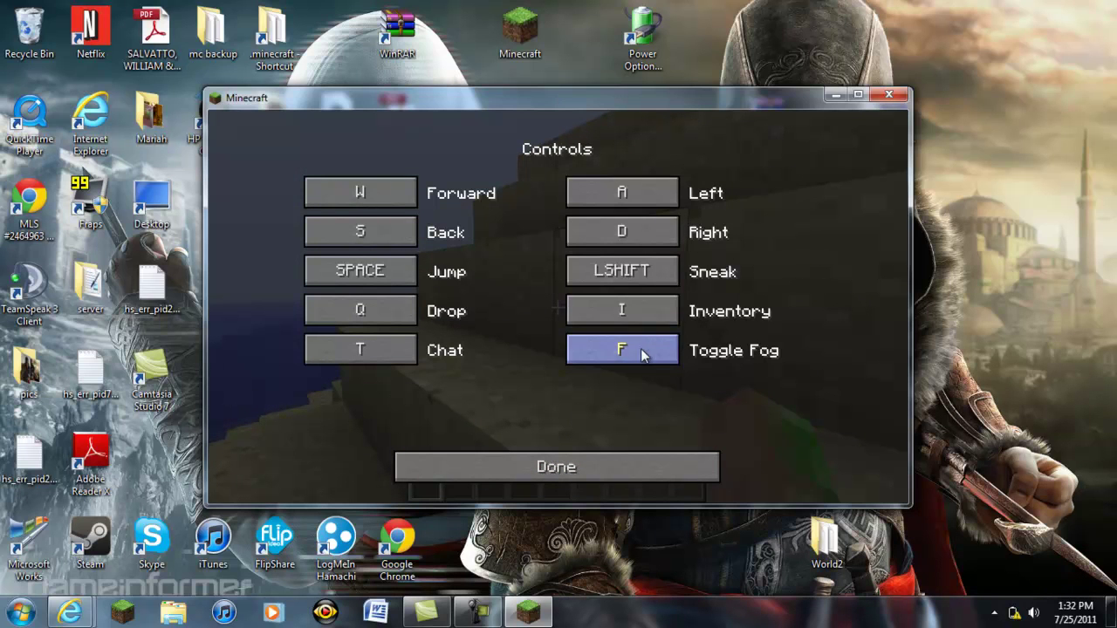
{"action": "key", "text": "g"}
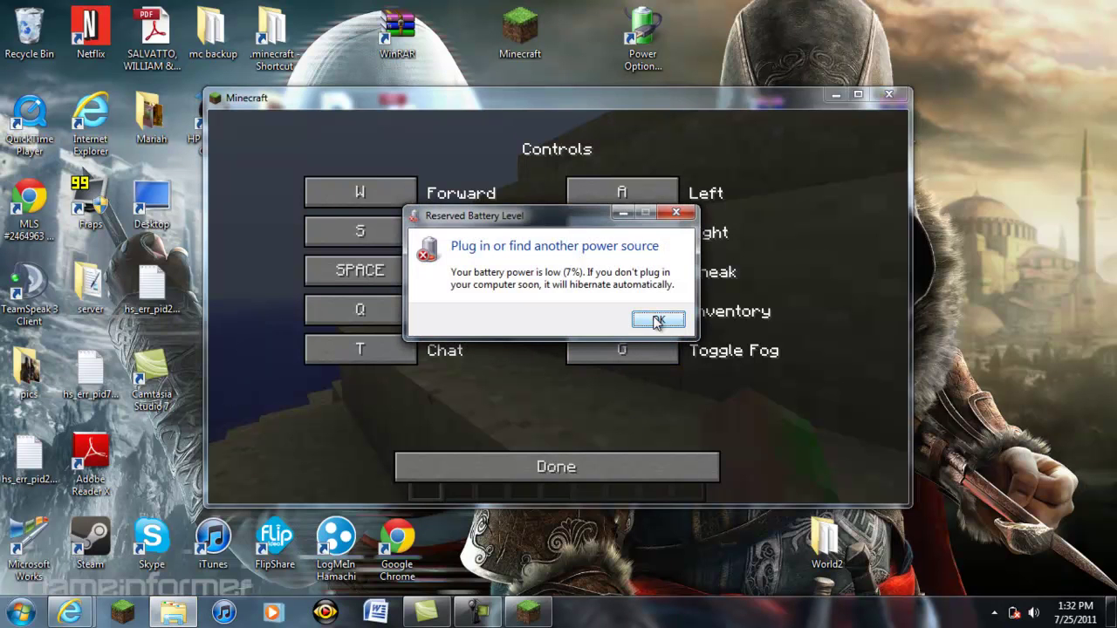
{"action": "left_click", "coordinate": [656, 318]}
{"action": "left_click", "coordinate": [589, 466]}
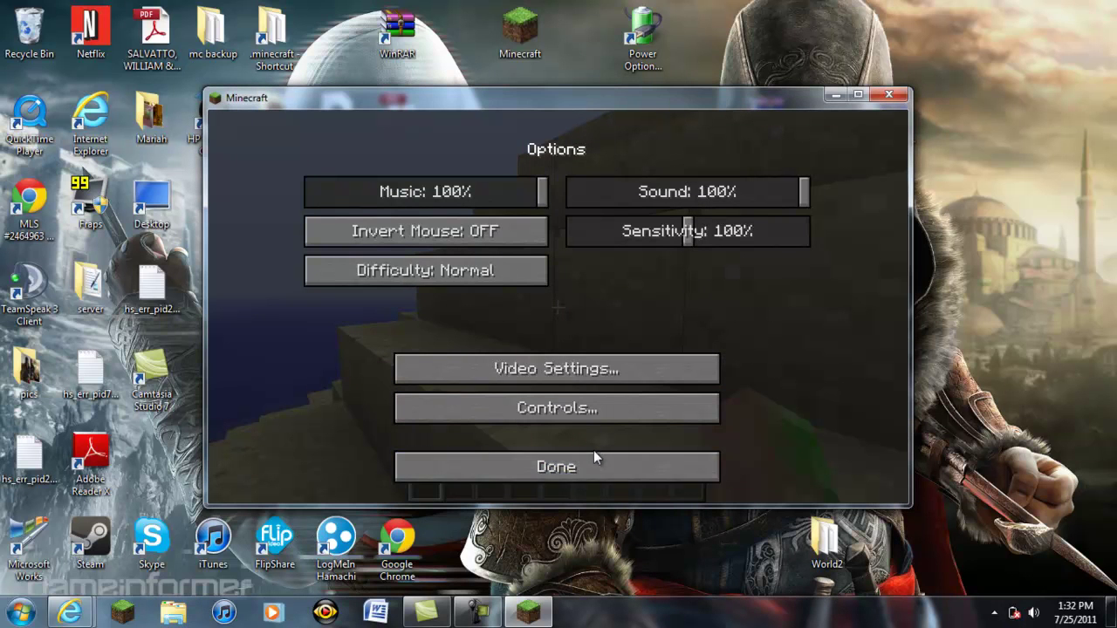
{"action": "left_click", "coordinate": [594, 457]}
{"action": "left_click", "coordinate": [652, 241]}
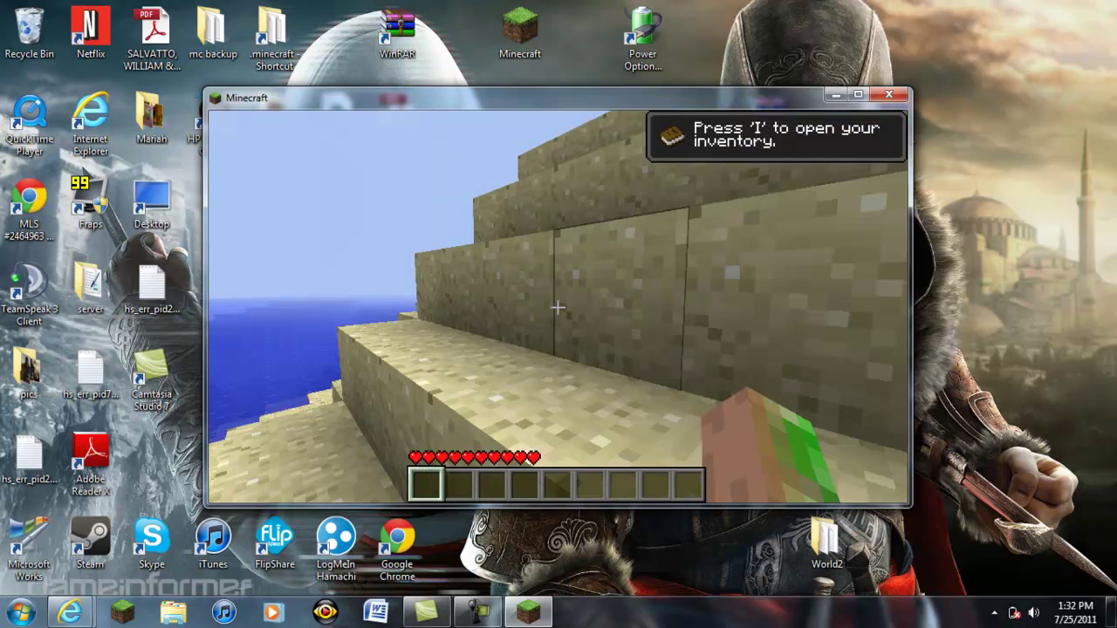
Open the inventory in a maximized game window, examine the Turret Inventory entry in the TooManyItems list, and resume the game.
{"action": "key", "text": "i"}
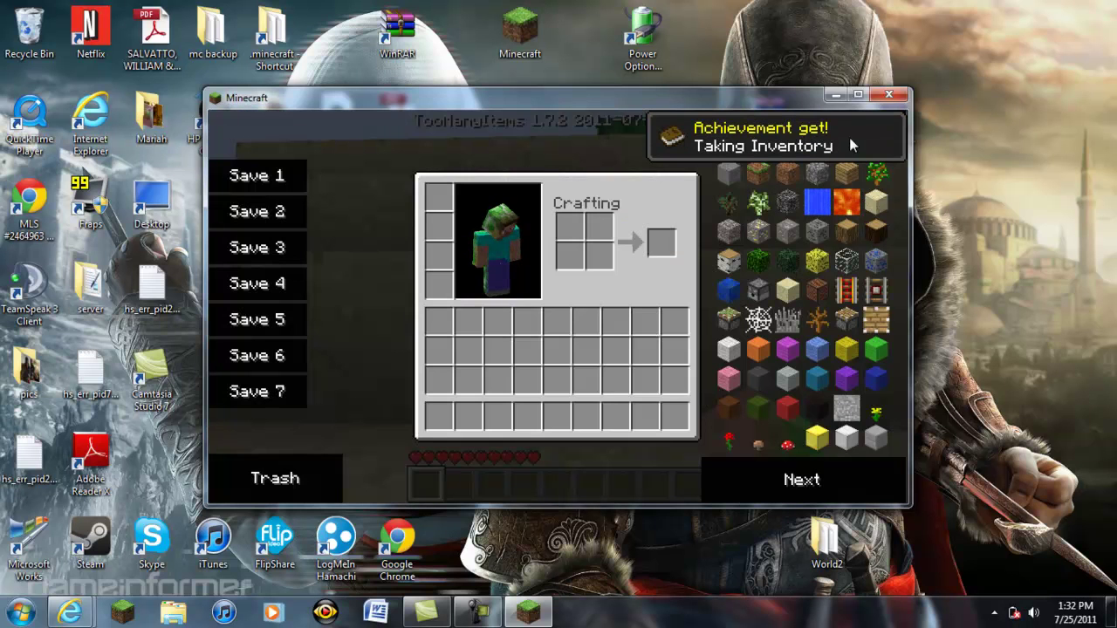
{"action": "left_click", "coordinate": [858, 95]}
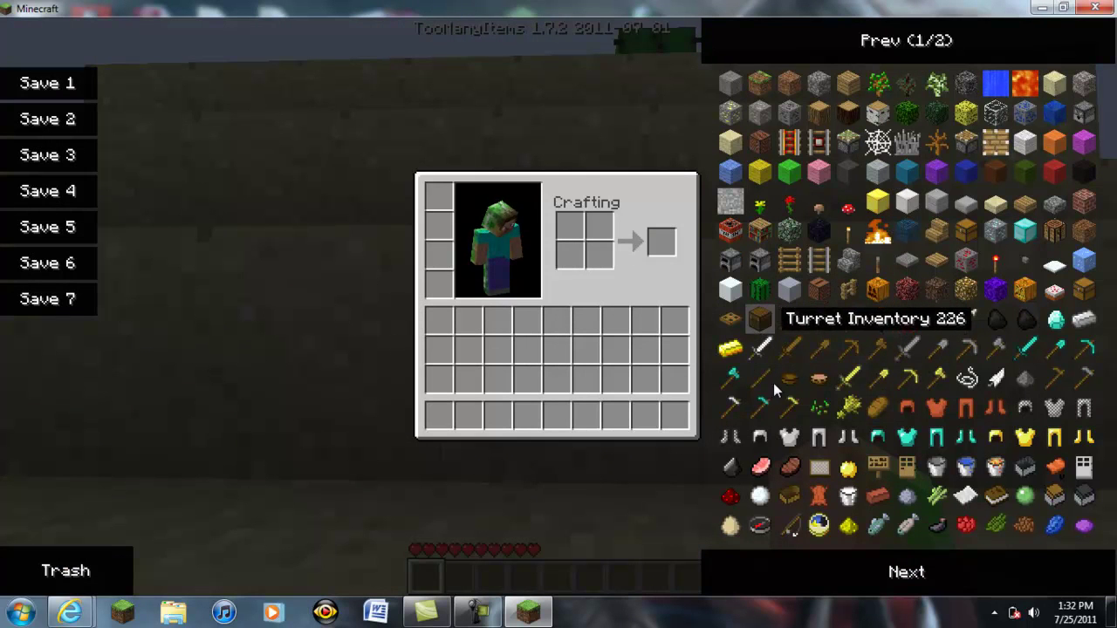
{"action": "key", "text": "e"}
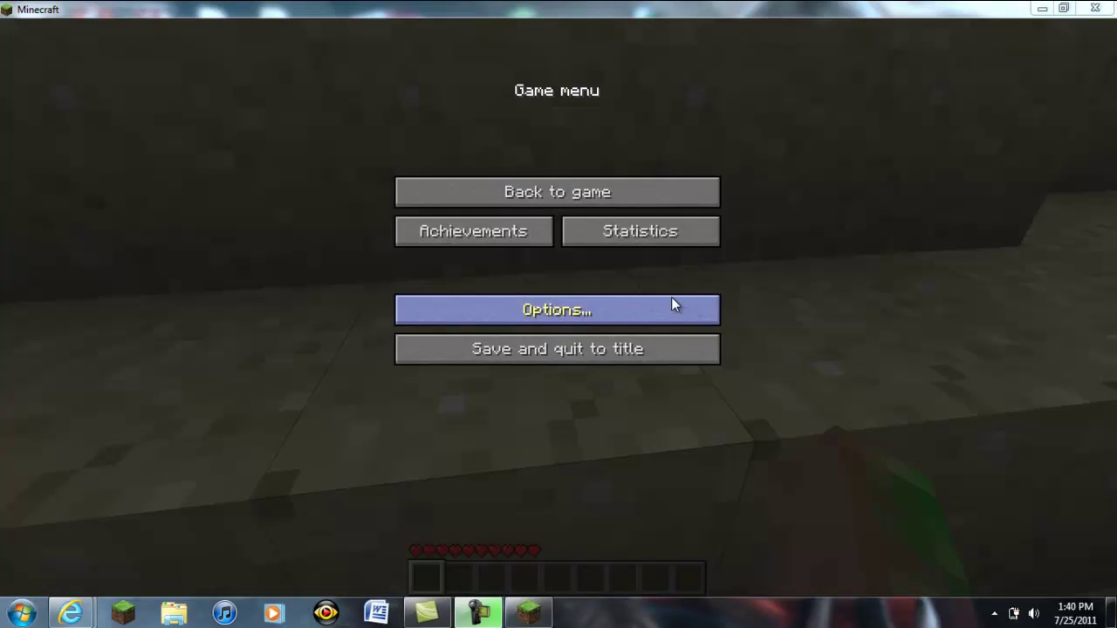
{"action": "left_click", "coordinate": [636, 198]}
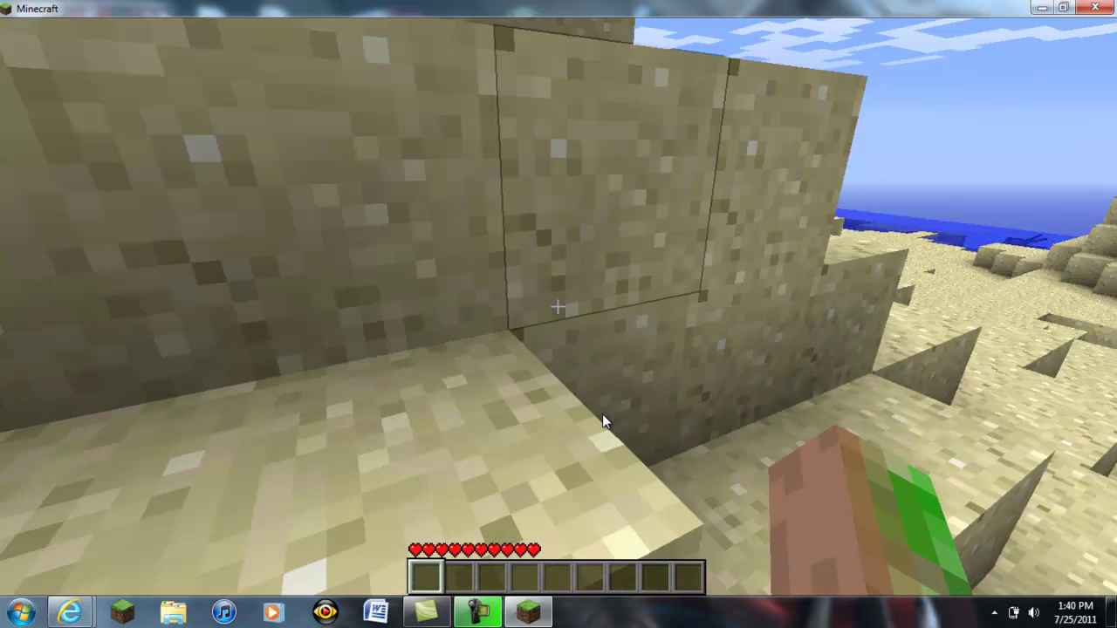
Take a stack of 64 wooden planks from the TooManyItems list and craft a crafting table into the first hotbar slot.
{"action": "key", "text": "e"}
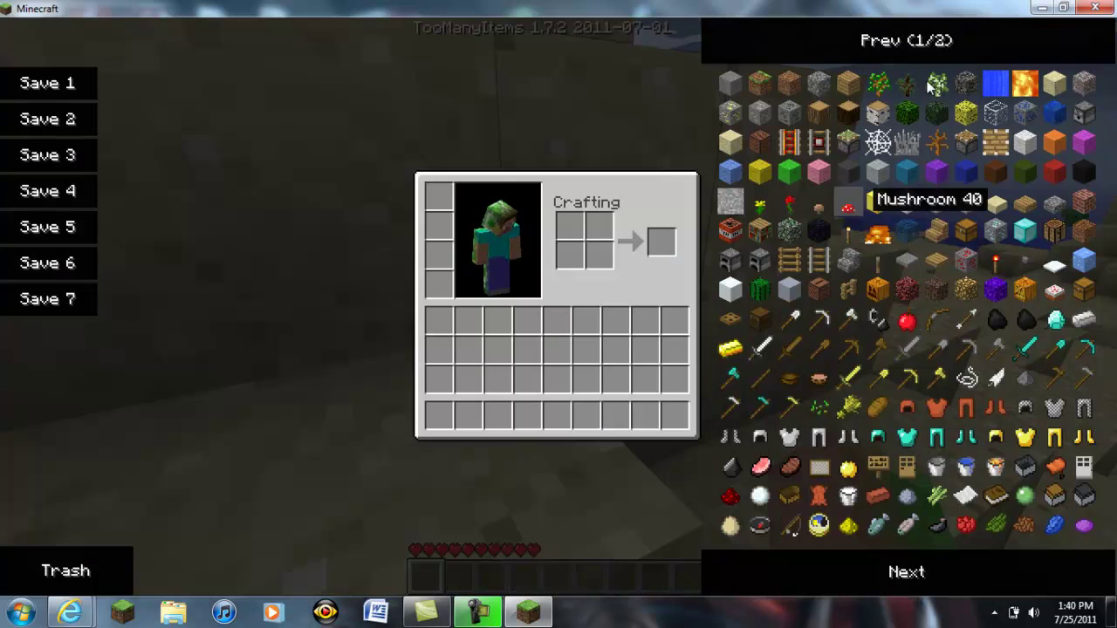
{"action": "left_click", "coordinate": [848, 83]}
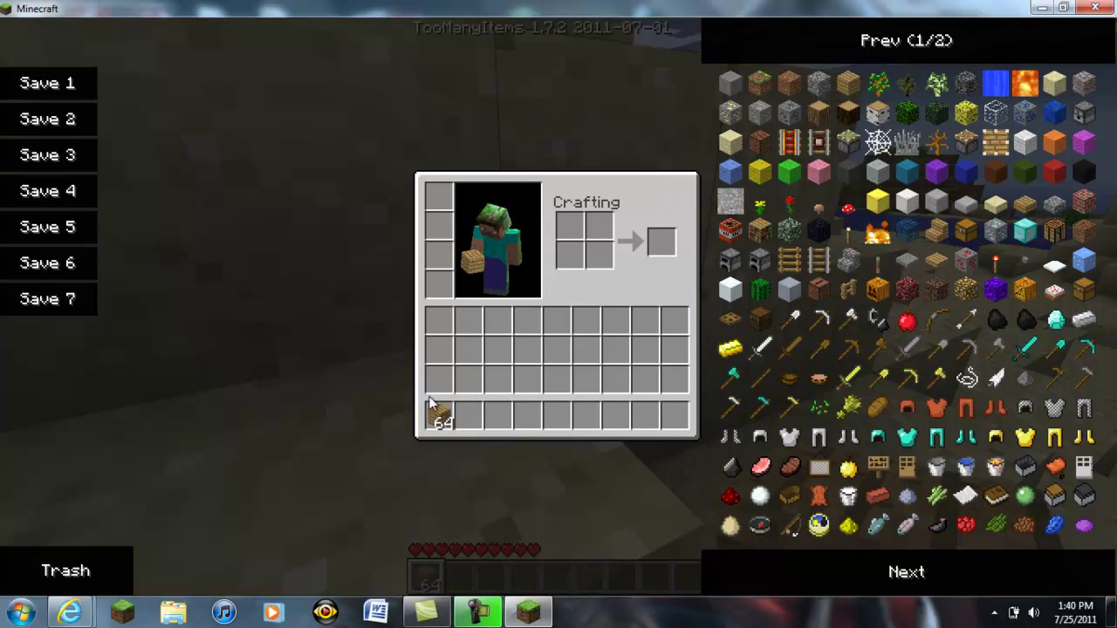
{"action": "left_click", "coordinate": [433, 417]}
{"action": "right_click", "coordinate": [569, 227]}
{"action": "right_click", "coordinate": [598, 227]}
{"action": "right_click", "coordinate": [599, 256]}
{"action": "right_click", "coordinate": [569, 255]}
{"action": "left_click", "coordinate": [586, 322]}
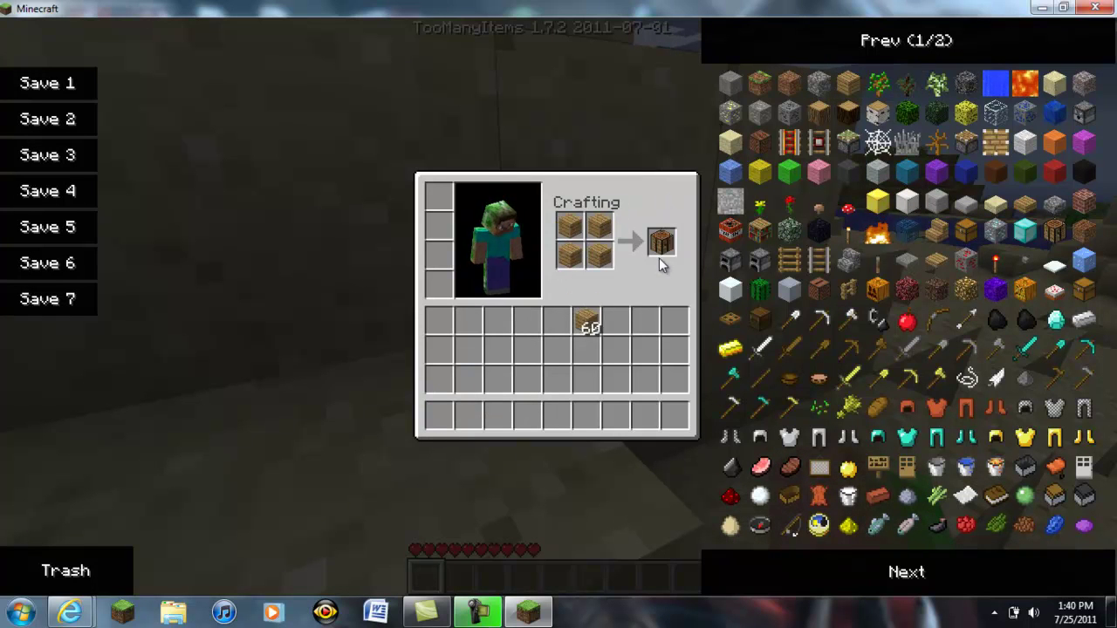
{"action": "left_click", "coordinate": [659, 255]}
{"action": "left_click", "coordinate": [445, 415]}
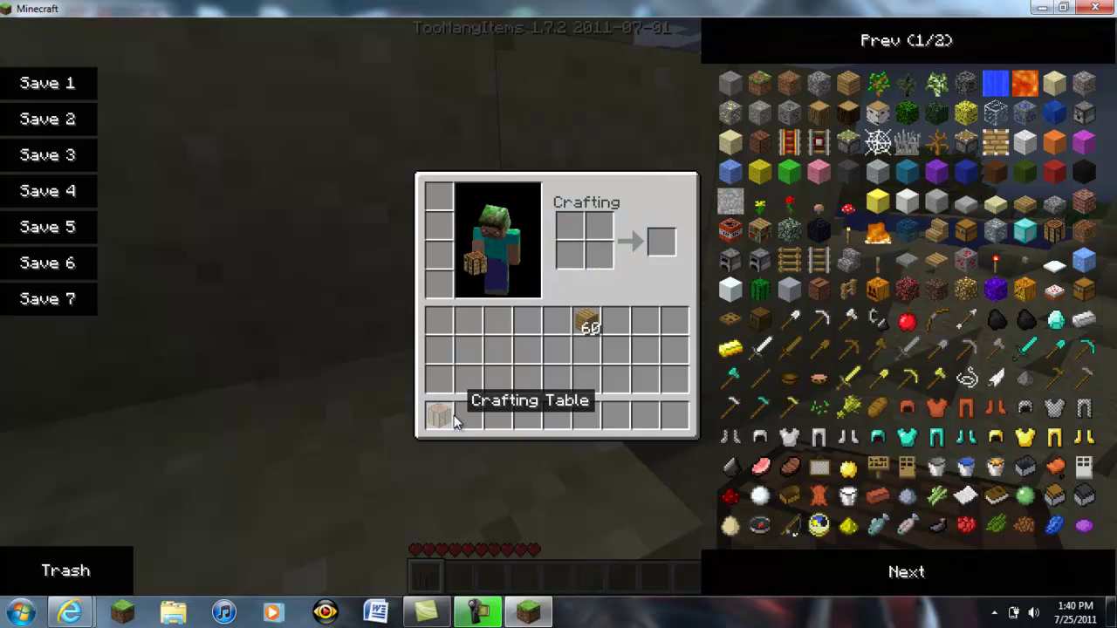
Place the crafting table against the sand block ahead and open its crafting grid.
{"action": "key", "text": "e"}
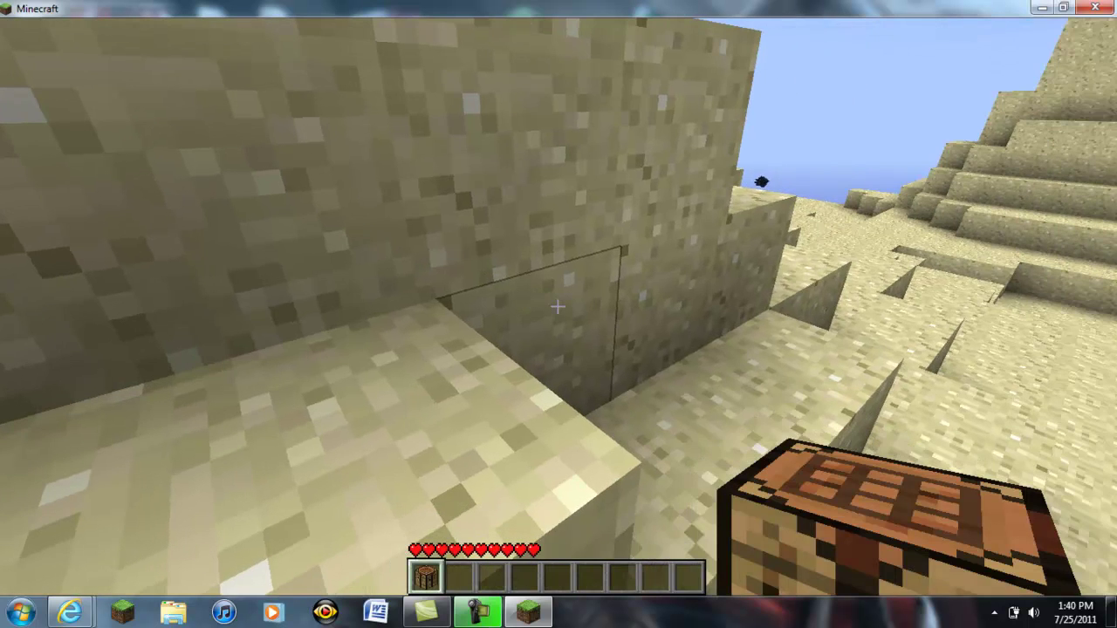
{"action": "right_click", "coordinate": [558, 307]}
{"action": "right_click", "coordinate": [558, 307]}
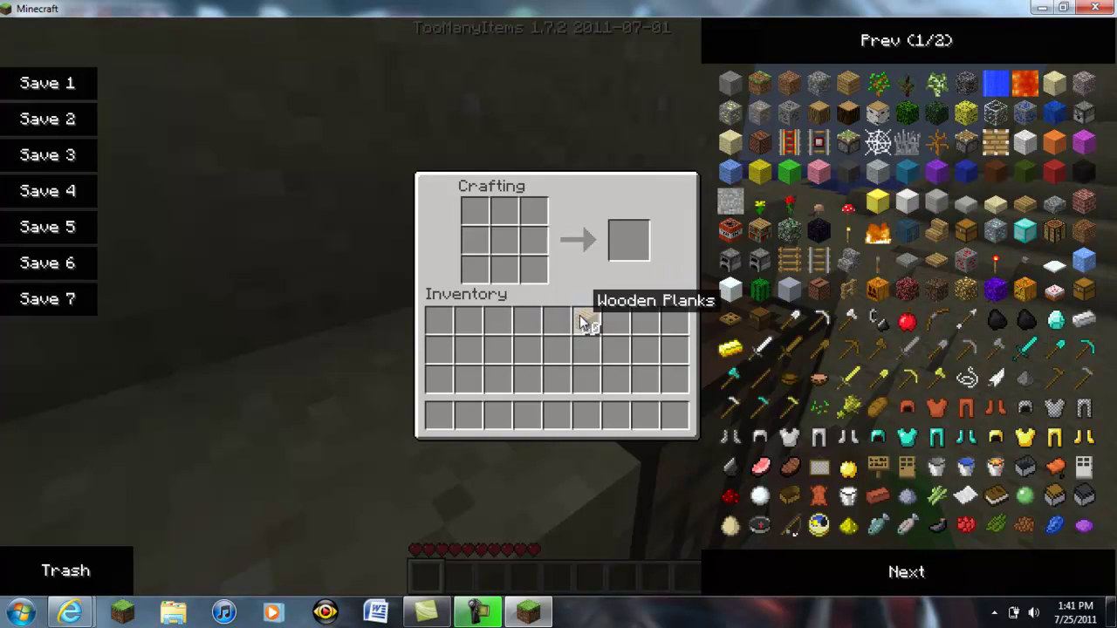
Add one gold and one iron ingot to the hotbar, and place single planks along the crafting grid's first column and bottom row.
{"action": "left_click", "coordinate": [730, 349]}
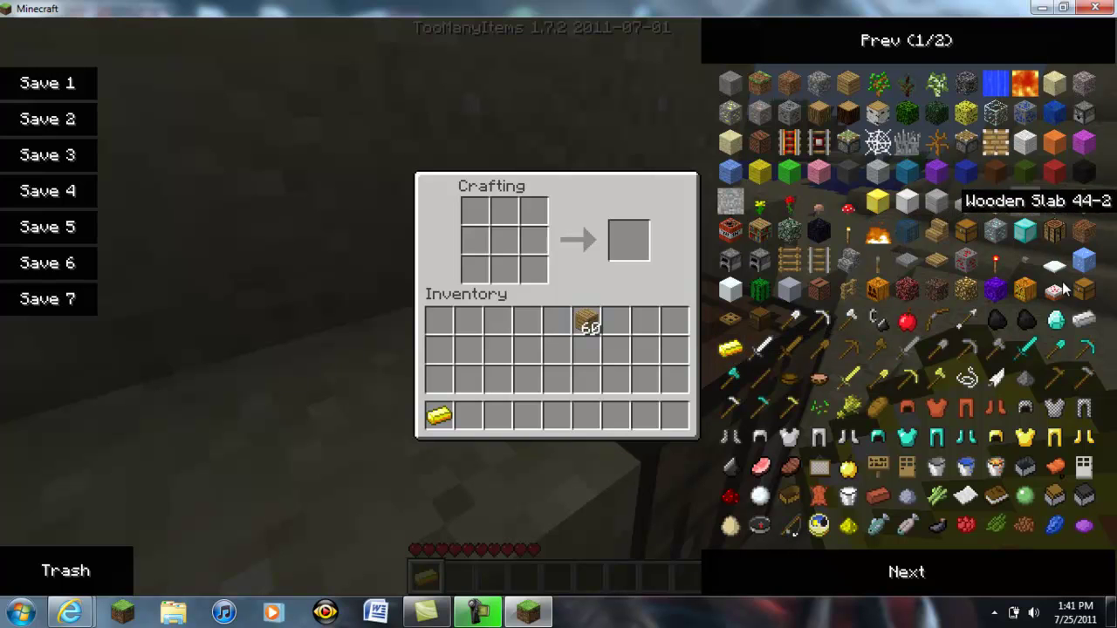
{"action": "left_click", "coordinate": [1082, 318]}
{"action": "left_click", "coordinate": [587, 321]}
{"action": "left_click", "coordinate": [506, 270]}
{"action": "left_click", "coordinate": [506, 271]}
{"action": "right_click", "coordinate": [473, 210]}
{"action": "right_click", "coordinate": [474, 246]}
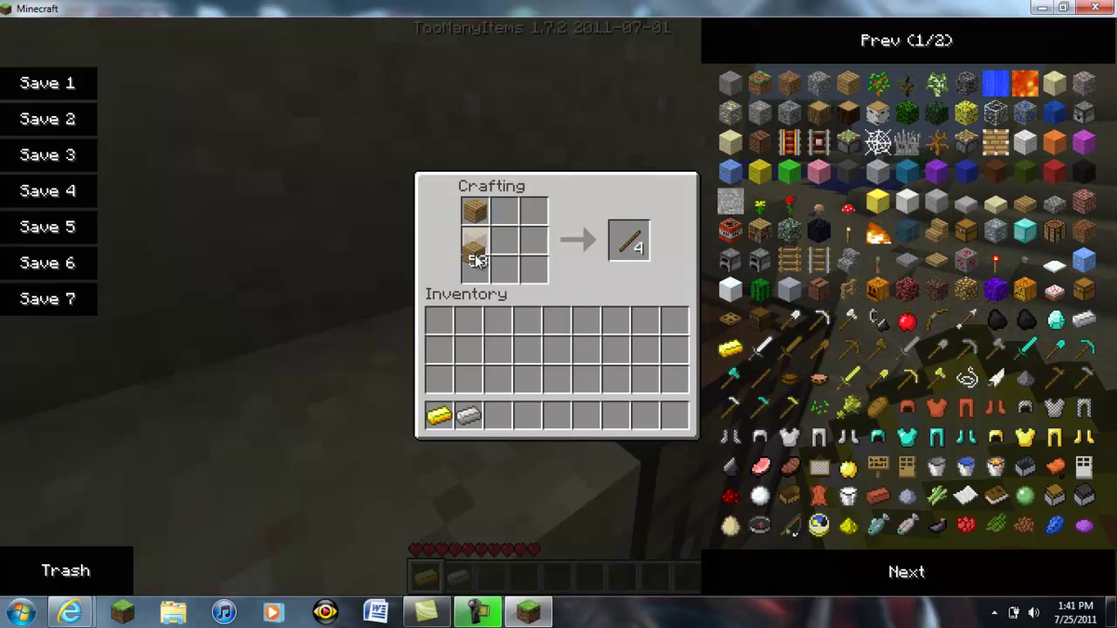
{"action": "right_click", "coordinate": [474, 271]}
{"action": "right_click", "coordinate": [504, 271]}
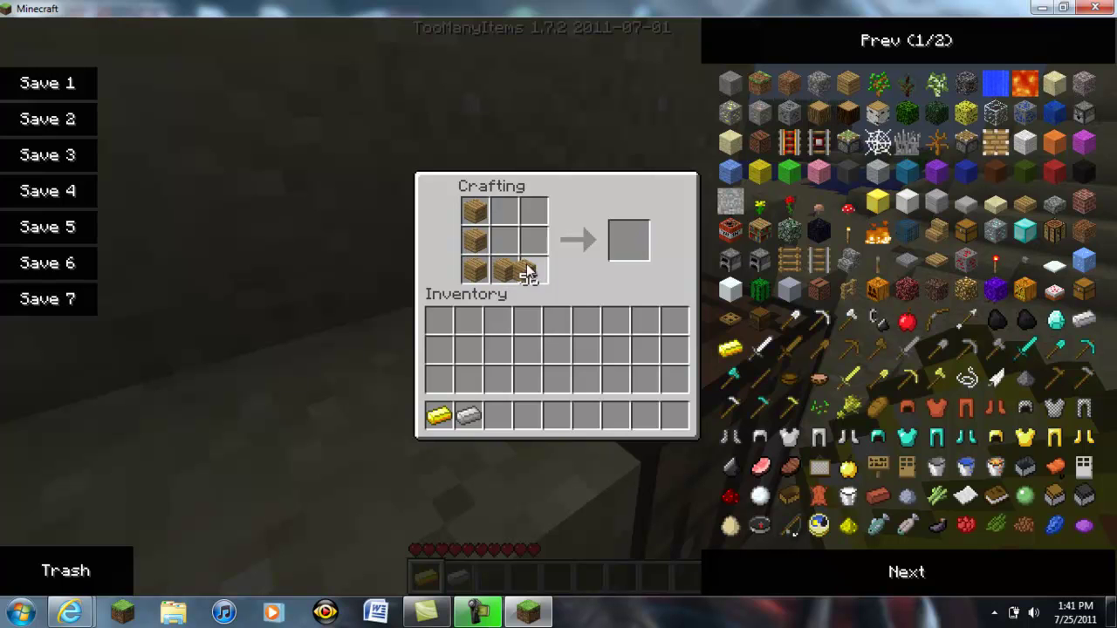